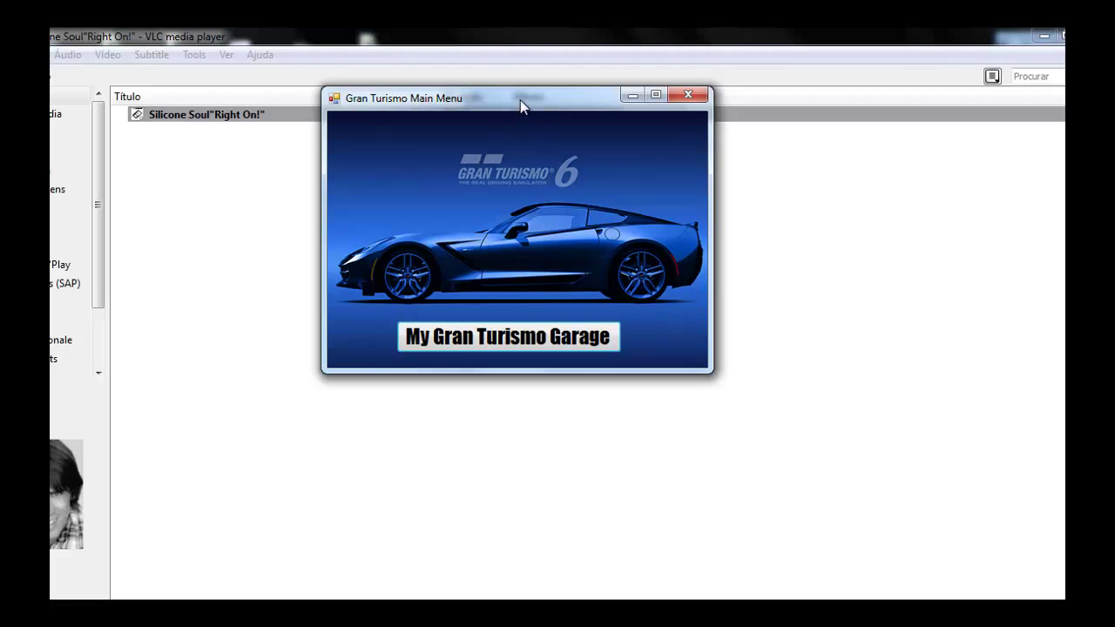
- Open the Gran Turismo garage and delete both existing tune records from the car settings
left_click_drag(520, 100, 524, 101)
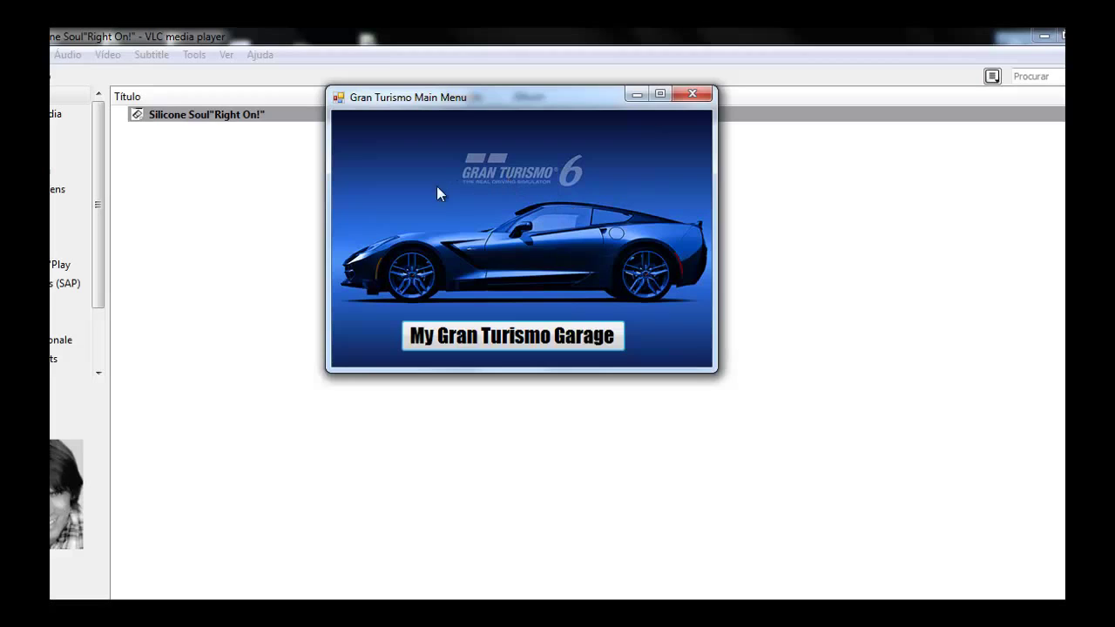
left_click(546, 344)
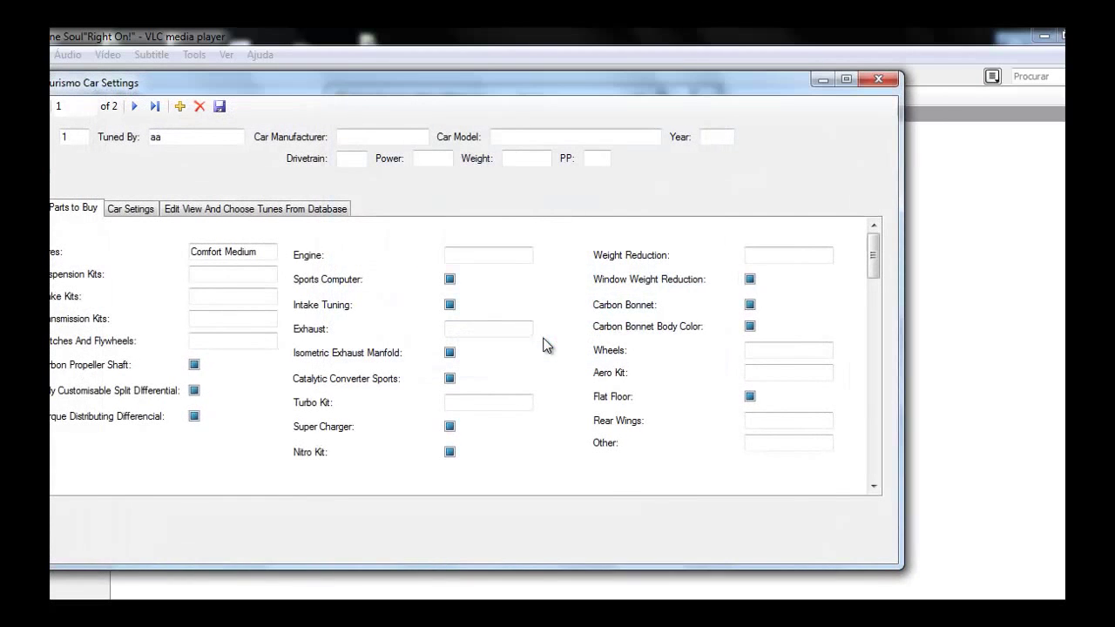
left_click_drag(281, 89, 427, 101)
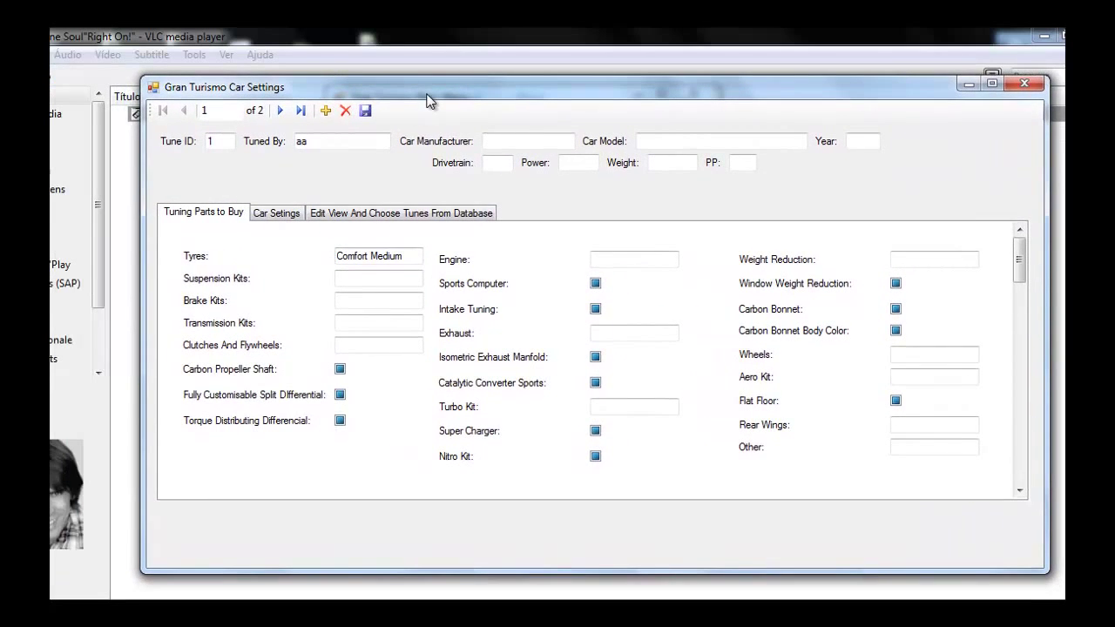
left_click(346, 111)
left_click(345, 111)
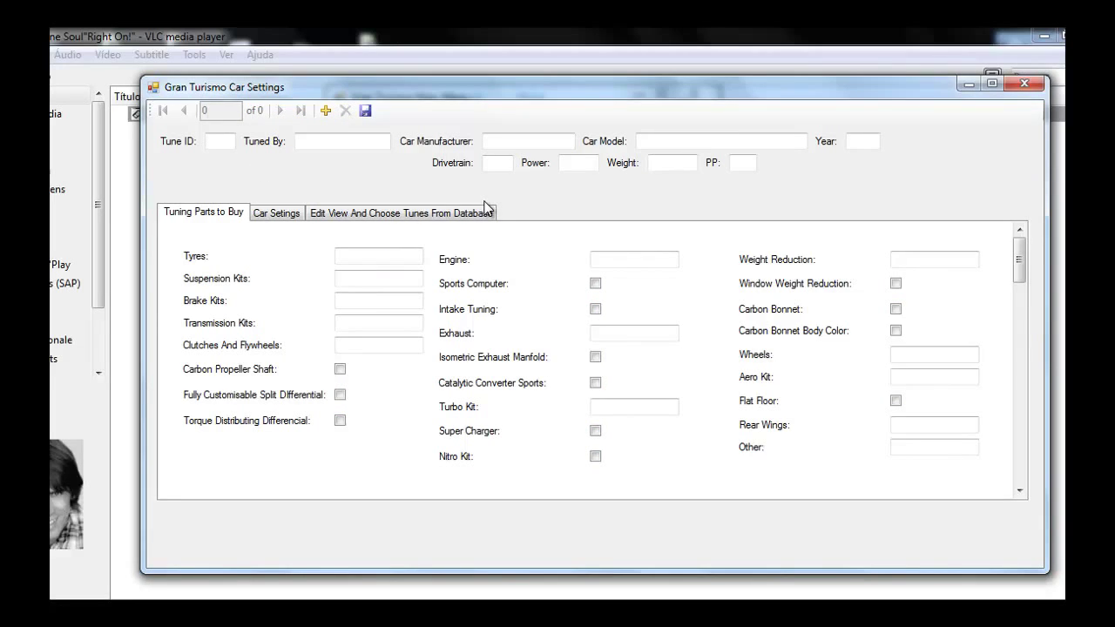
- Add a new tune record with the tuner's name, car manufacturer Honda and car model NSX
left_click(325, 111)
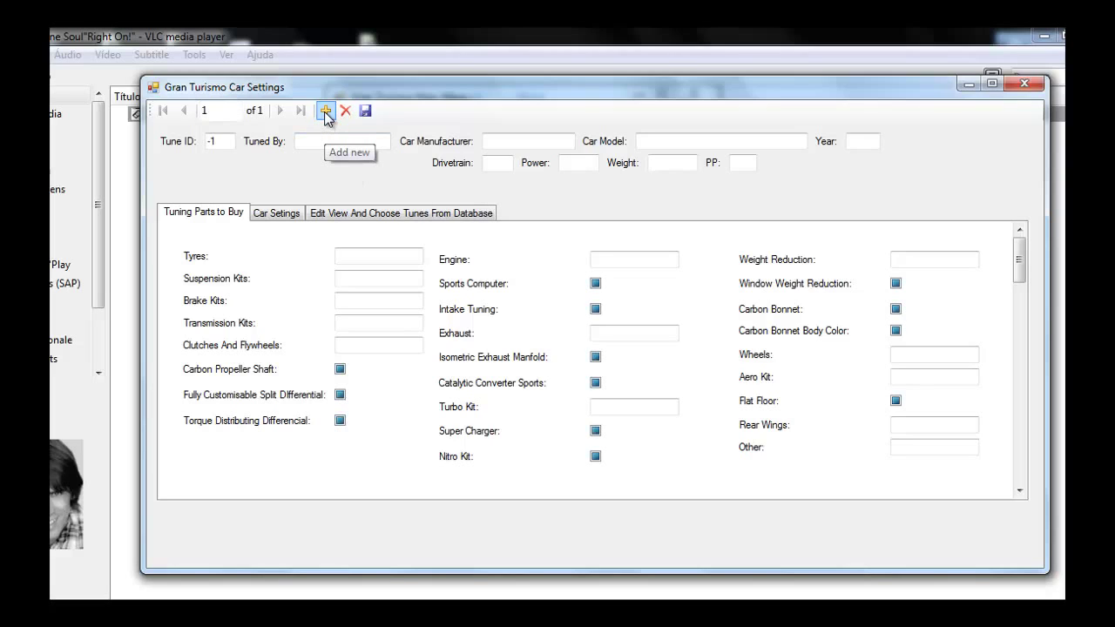
left_click(315, 141)
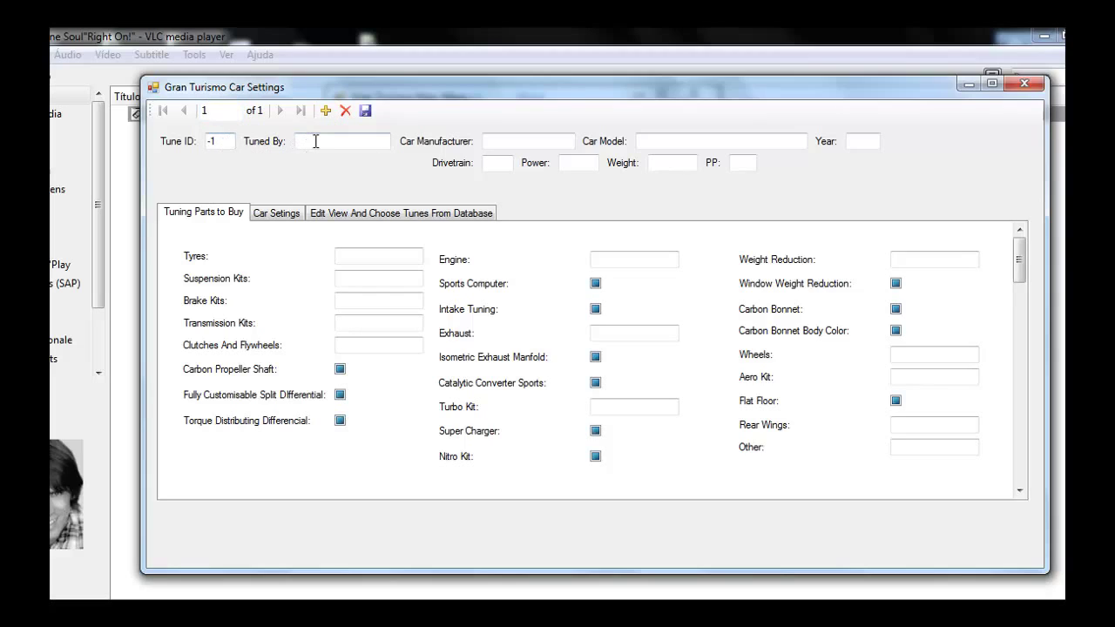
type("zlsound")
left_click_drag(305, 142, 297, 142)
key("BackSpace")
type("xl")
left_click(511, 141)
type("Honda")
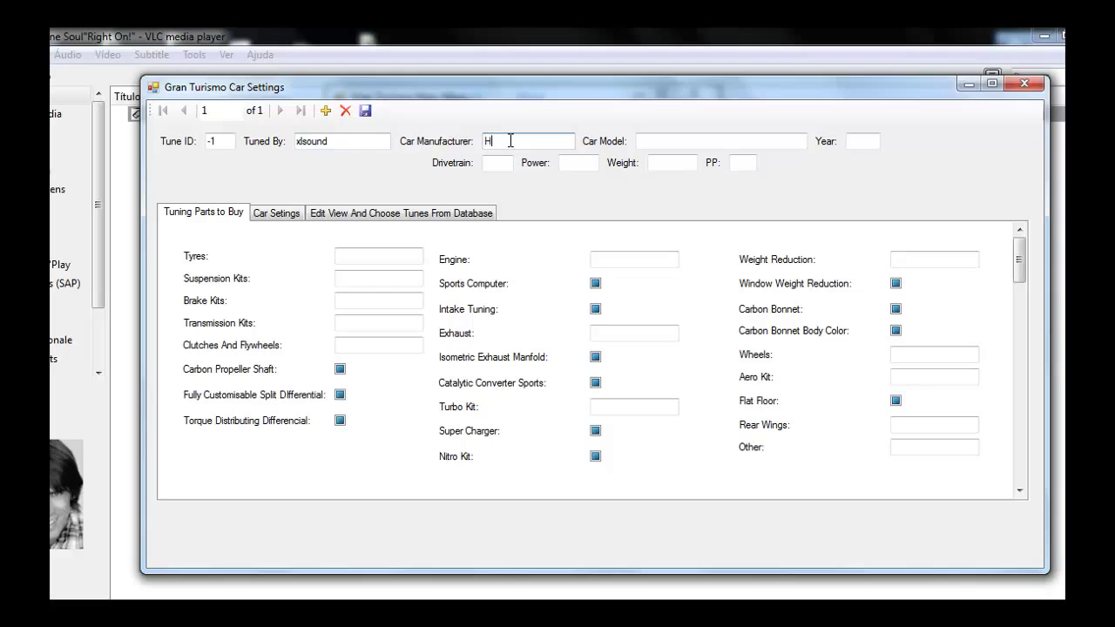
left_click(727, 142)
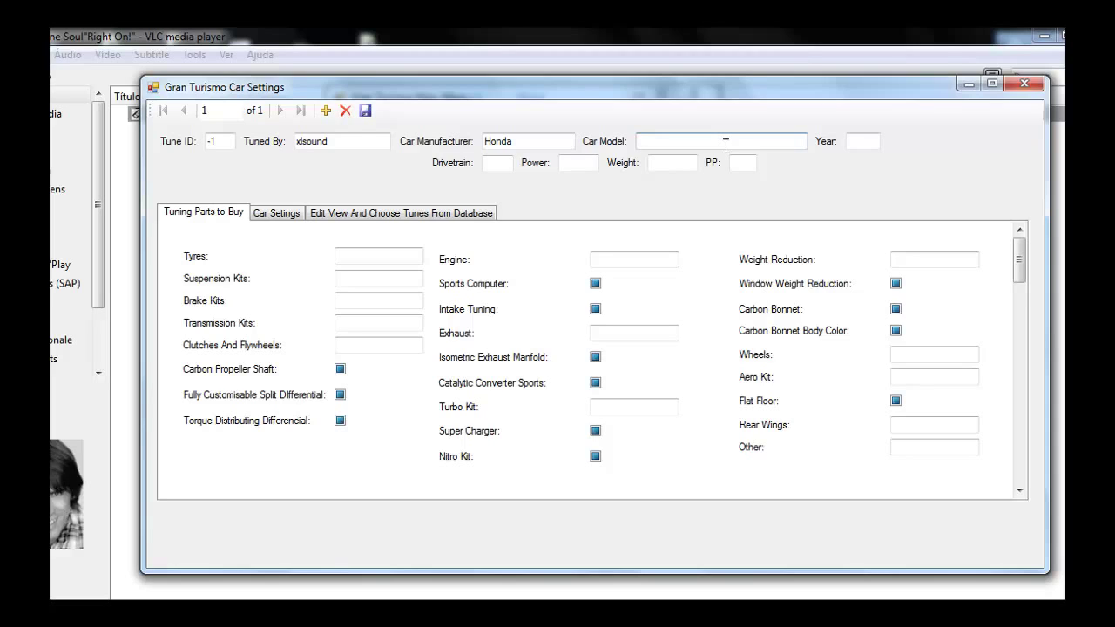
type("NSX")
- Fill in the car's specifications with drivetrain FF, power 234, weight 1200 and PP 256
left_click(501, 162)
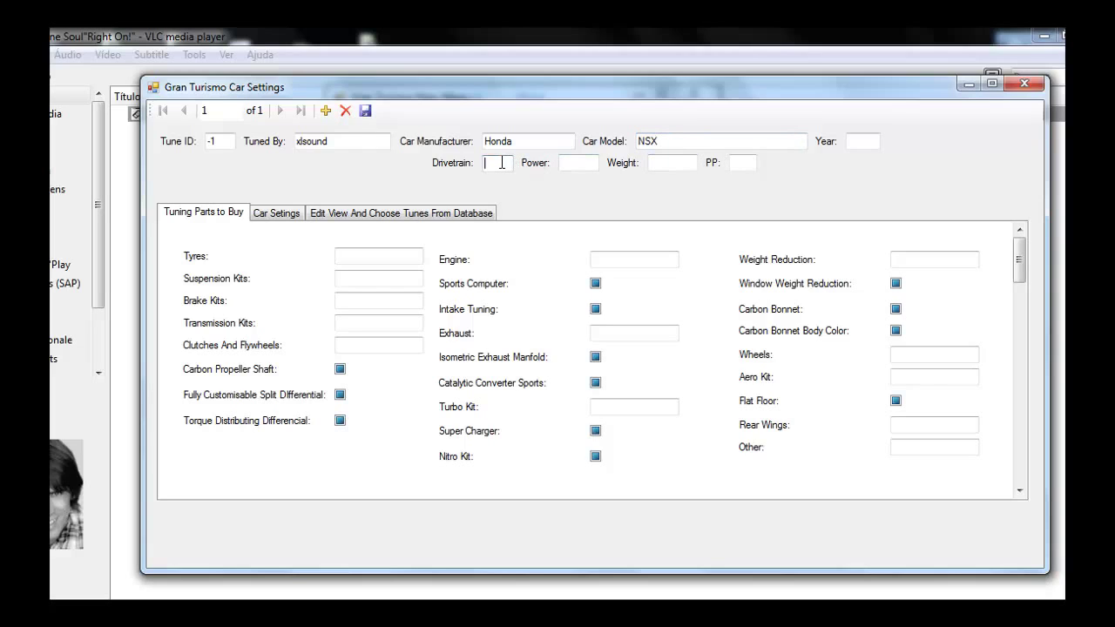
type("FF")
left_click(567, 163)
type("234")
left_click(652, 162)
type("1200")
left_click(738, 163)
type("456")
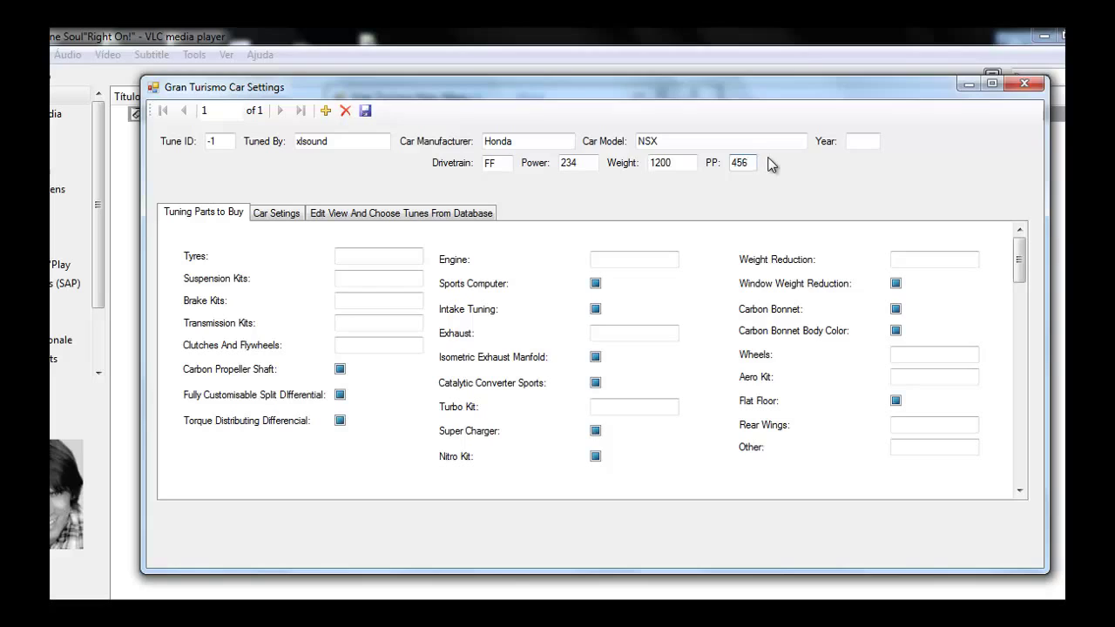
key("BackSpace")
key("BackSpace")
key("BackSpace")
type("256")
- Set the car's year to 2010
left_click(861, 143)
type("120110")
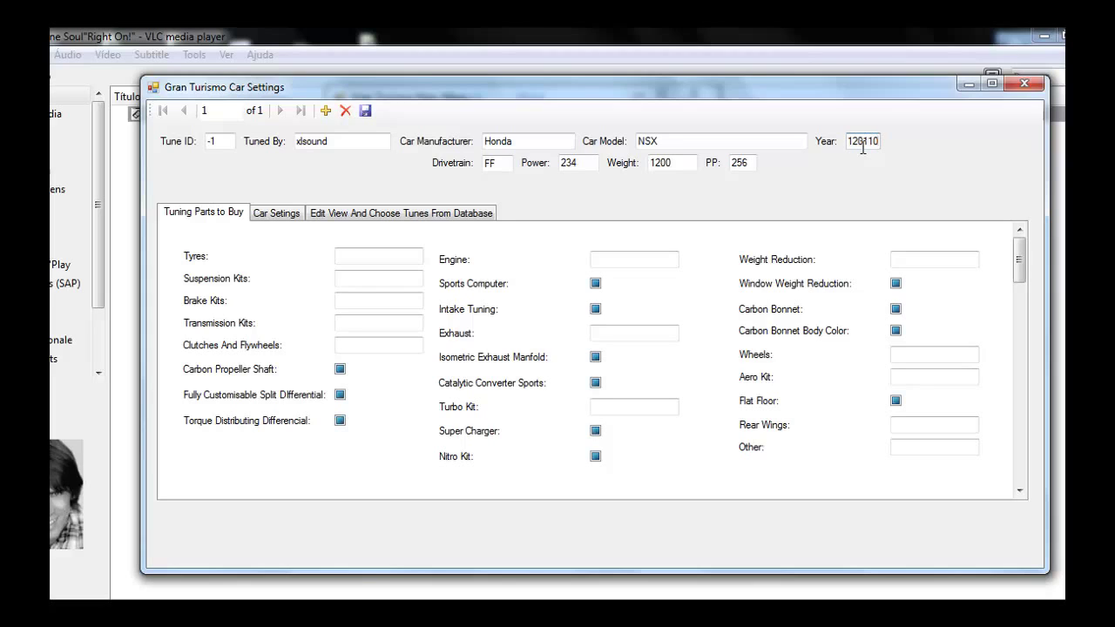
key("BackSpace")
key("BackSpace")
key("BackSpace")
key("BackSpace")
key("BackSpace")
key("BackSpace")
type("2010")
- In the tune selection lists, choose Racing Soft tyres and the Fully Costumisable suspension kit
left_click(365, 254)
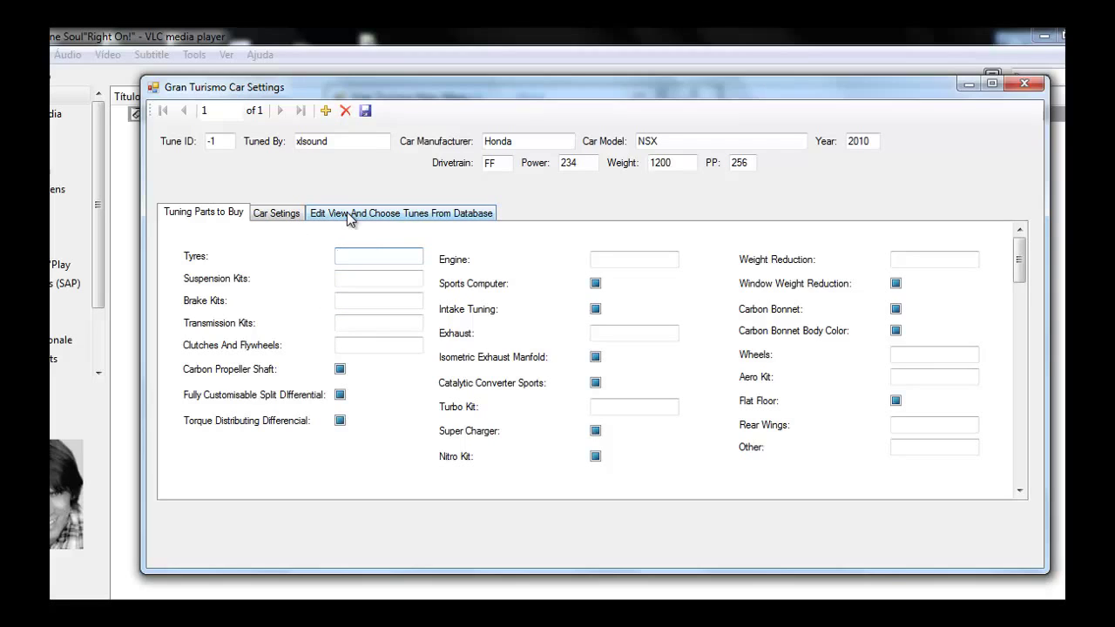
left_click(360, 217)
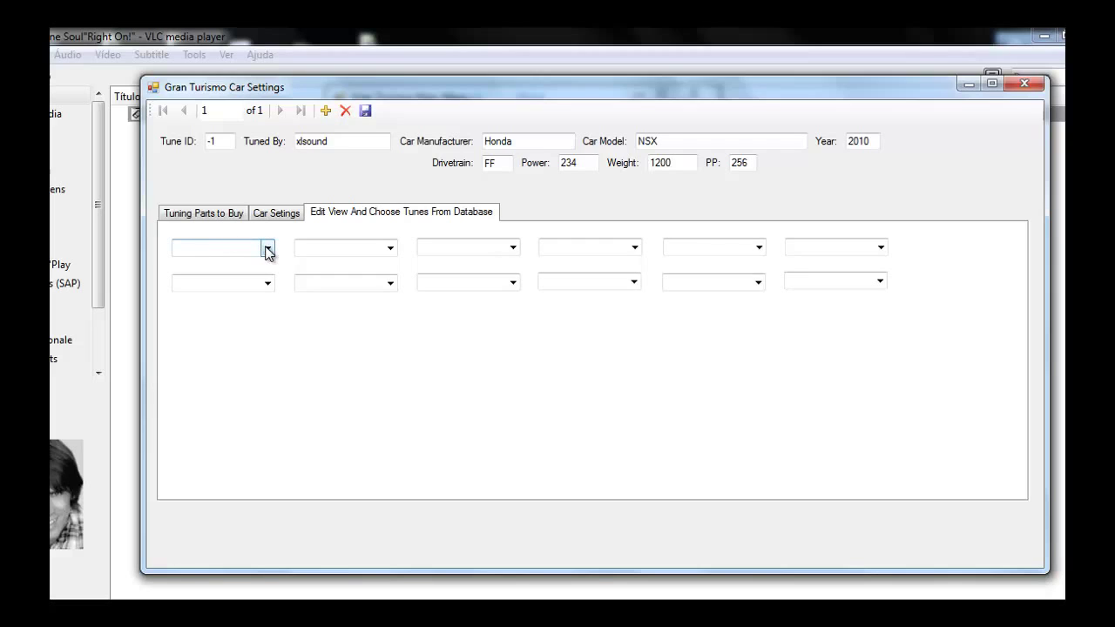
left_click(267, 249)
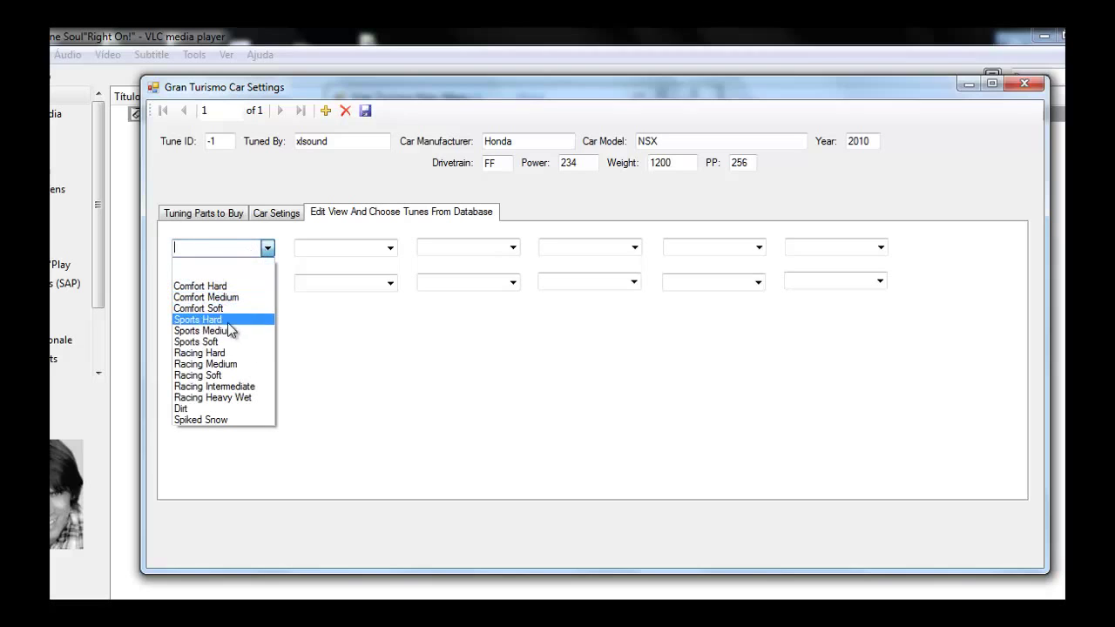
left_click(216, 378)
left_click(267, 283)
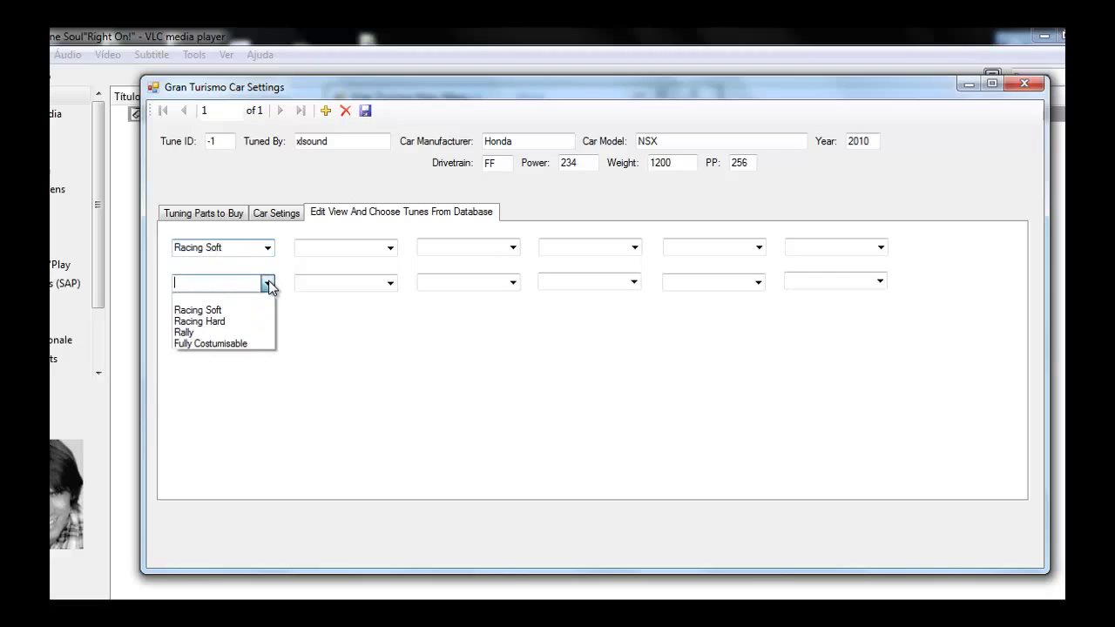
left_click(248, 343)
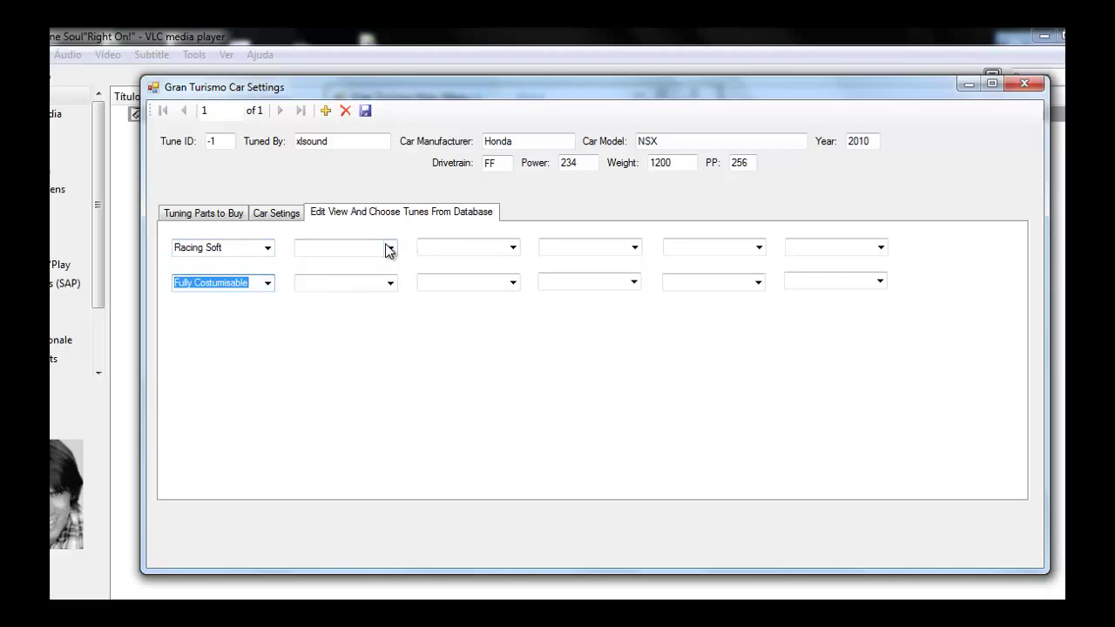
- Choose Racing Kit for the brakes and Fully Costumisable for the transmission
left_click(390, 252)
left_click(378, 277)
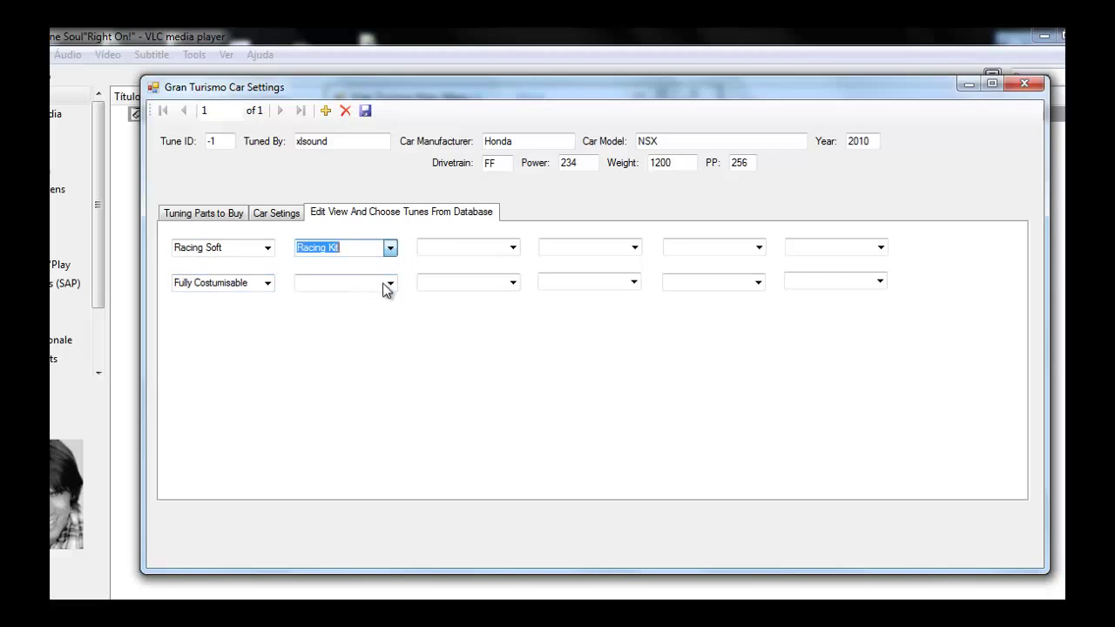
left_click(390, 287)
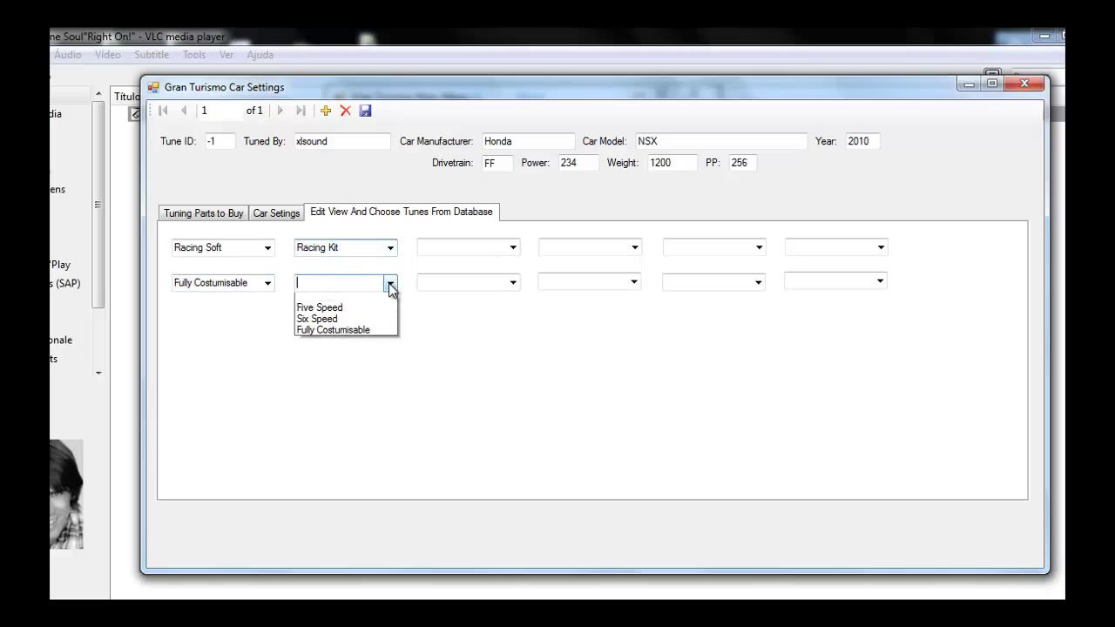
left_click(375, 332)
- Choose the Triple-Plate clutch and the Stage 3 engine tune
left_click(512, 247)
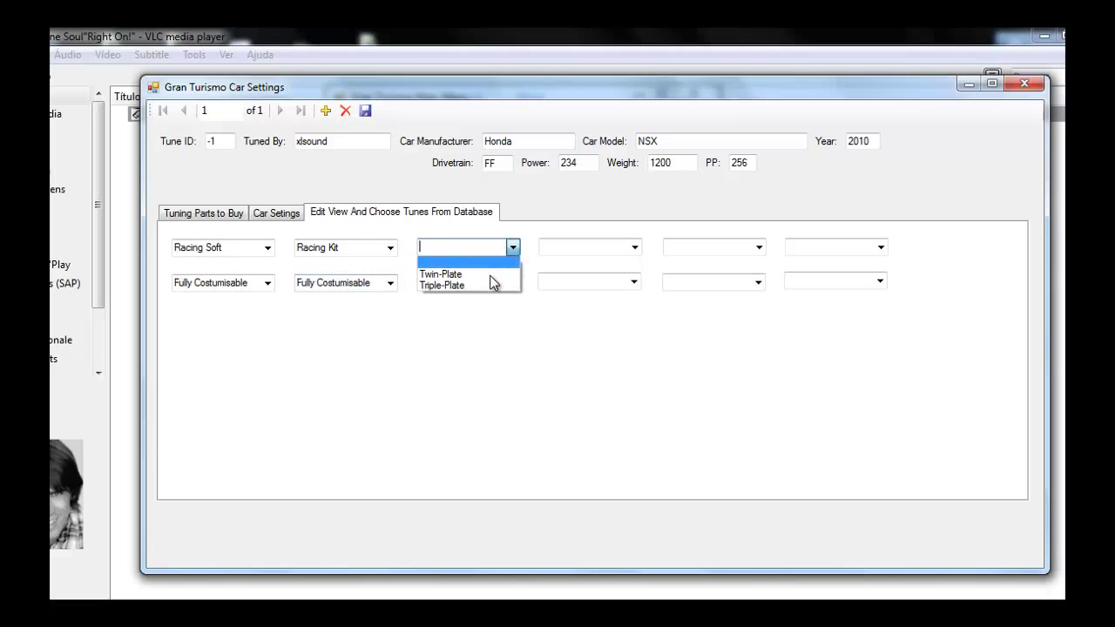
left_click(489, 284)
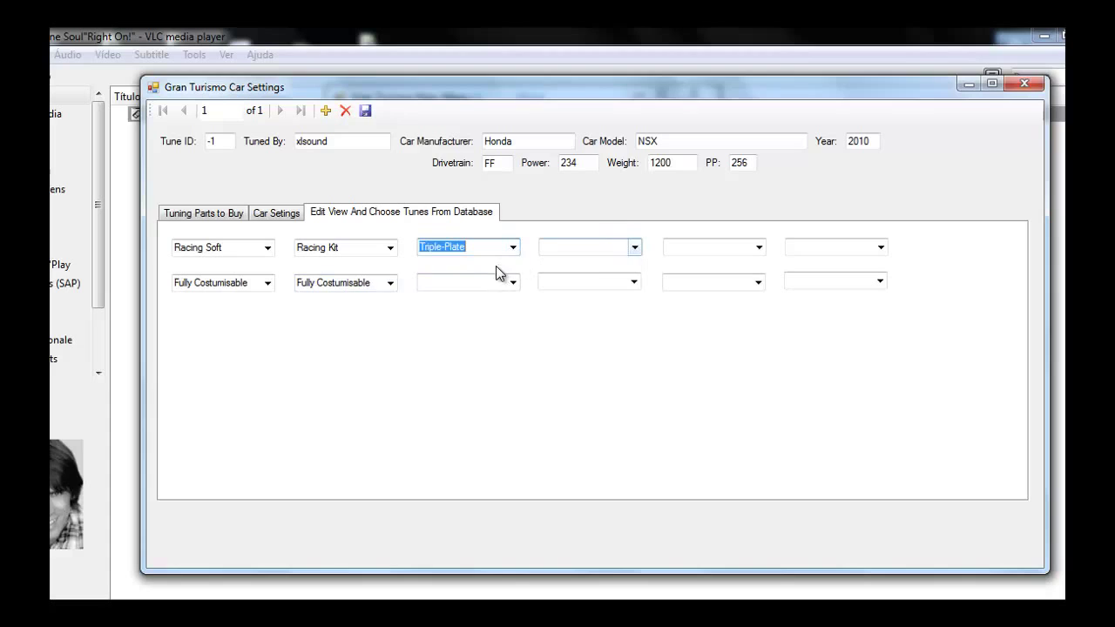
left_click(512, 284)
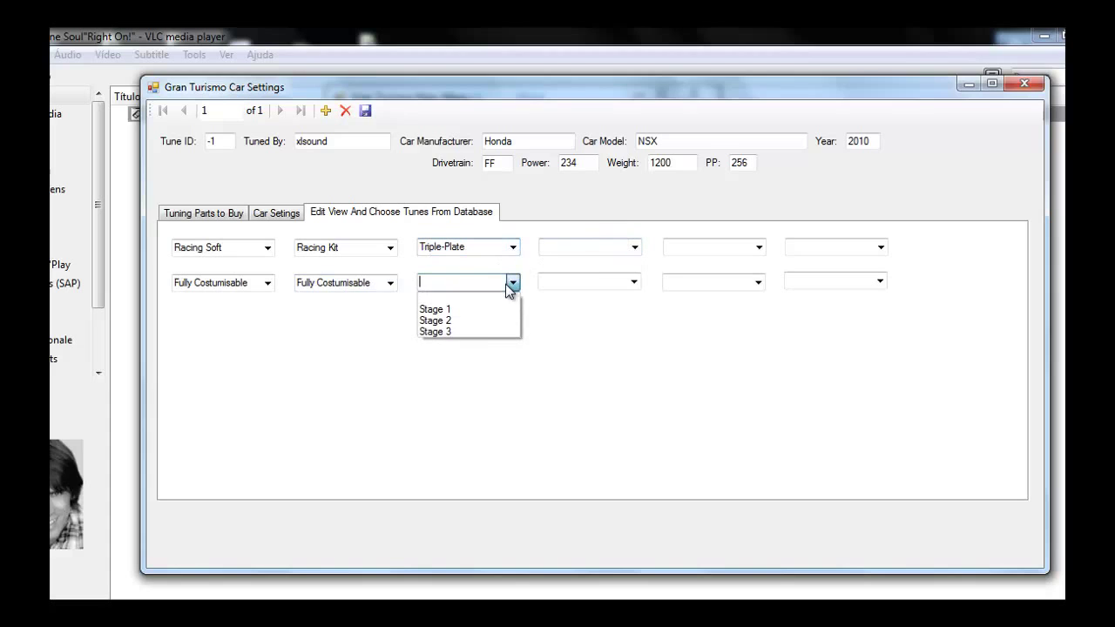
left_click(483, 330)
- Choose the Racing exhaust and the High RPM Range turbo kit
left_click(635, 247)
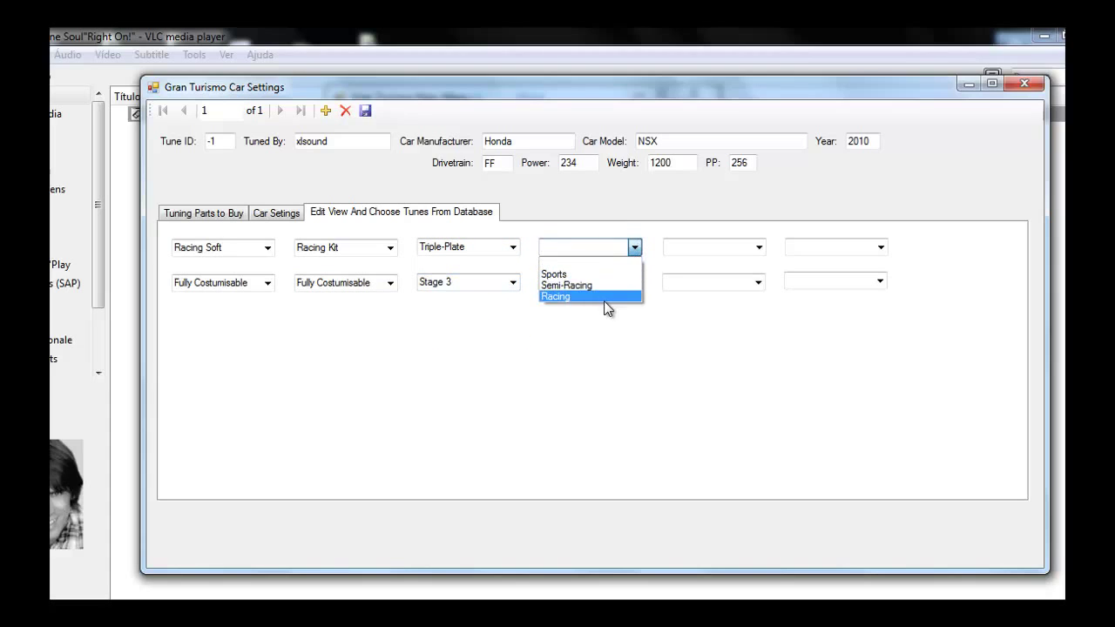
left_click(607, 297)
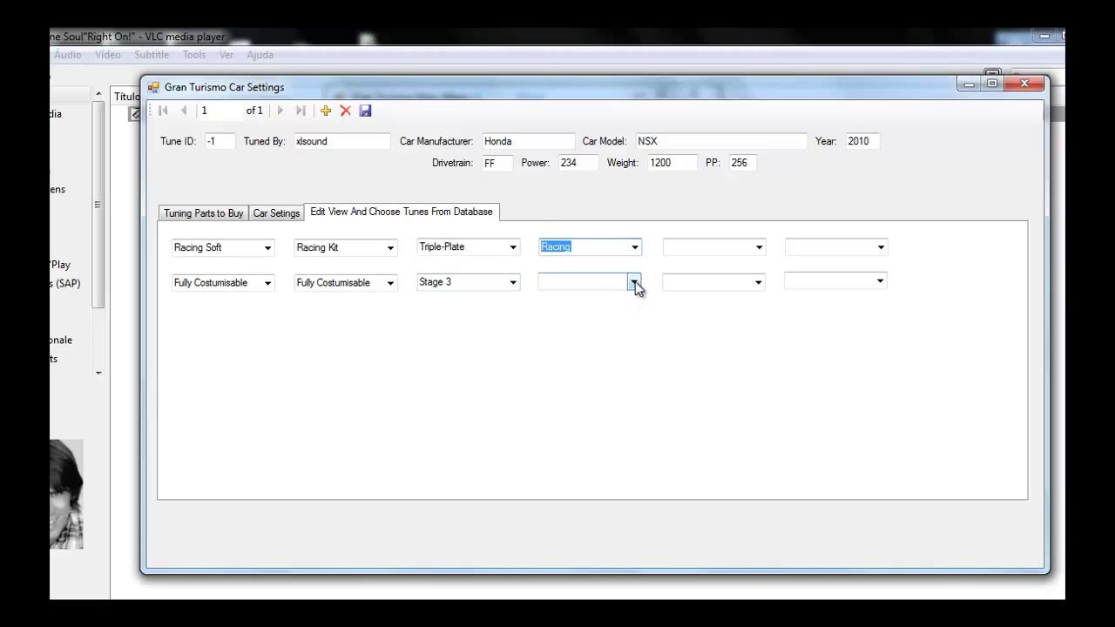
left_click(634, 283)
left_click(605, 325)
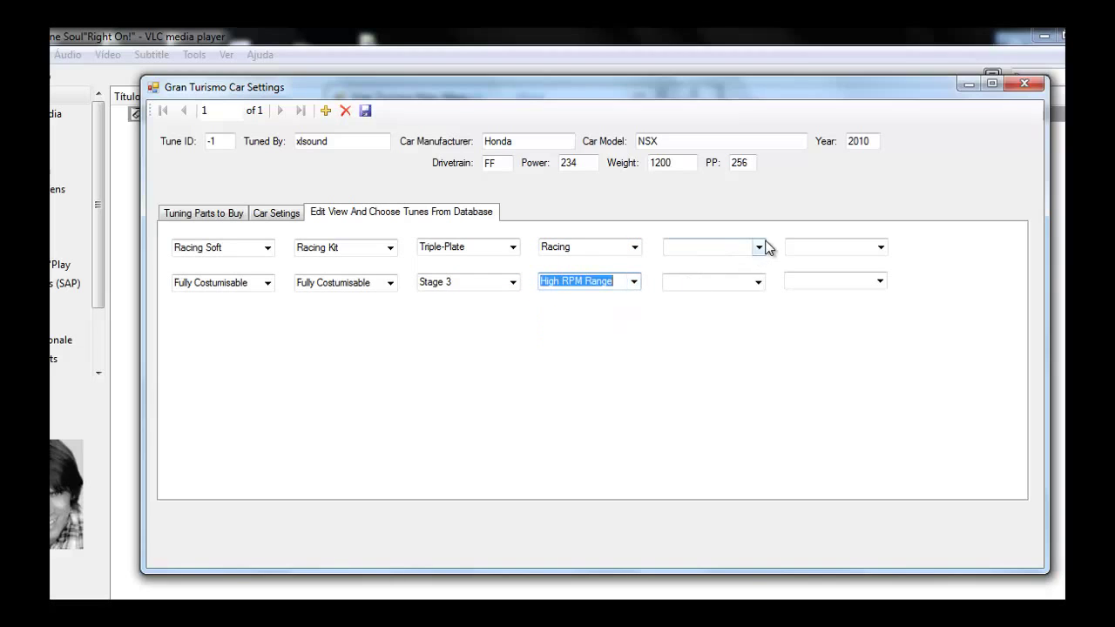
- Choose Stage 3 weight reduction and the ENKEY RS05RR wheels
left_click(760, 248)
left_click(721, 295)
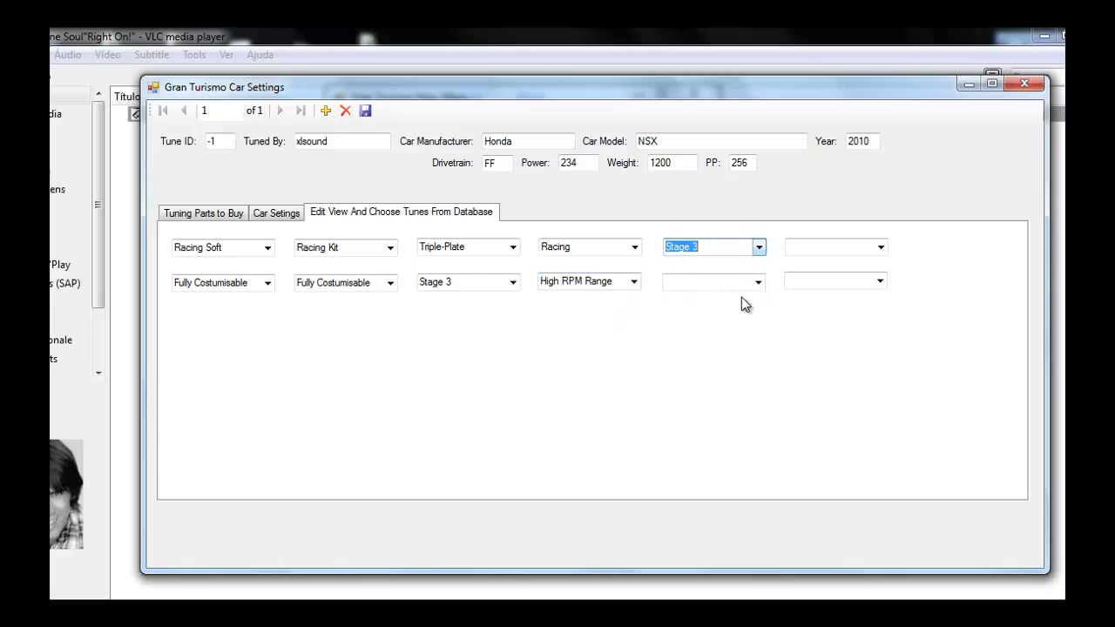
left_click(758, 284)
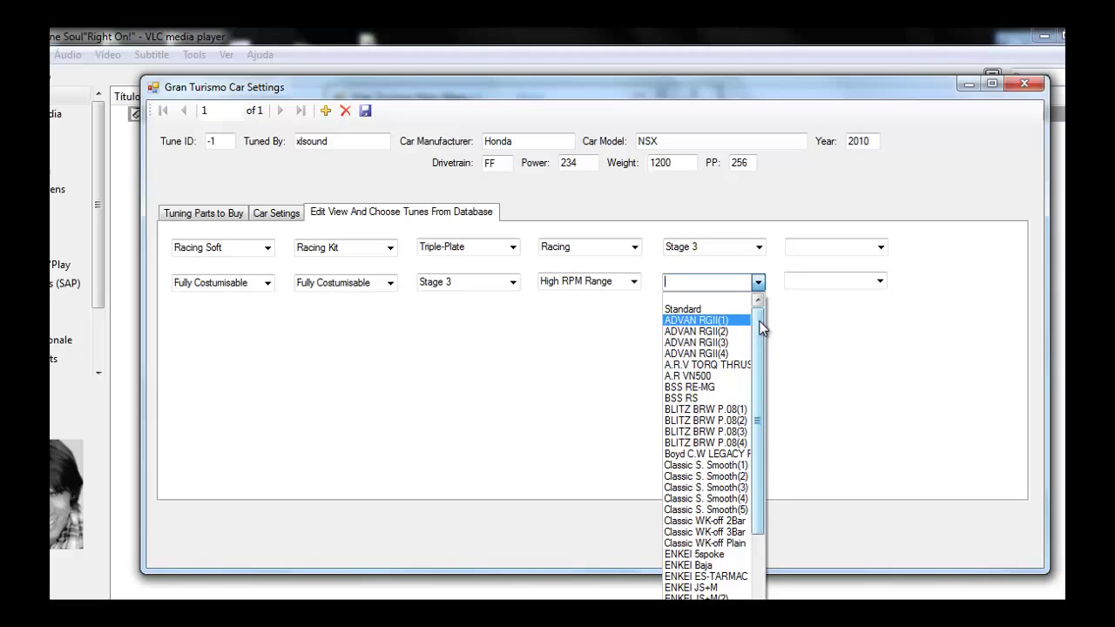
mouse_move(762, 327)
left_mouse_down()
mouse_move(759, 416)
mouse_move(757, 315)
mouse_move(761, 423)
mouse_move(758, 313)
left_mouse_up()
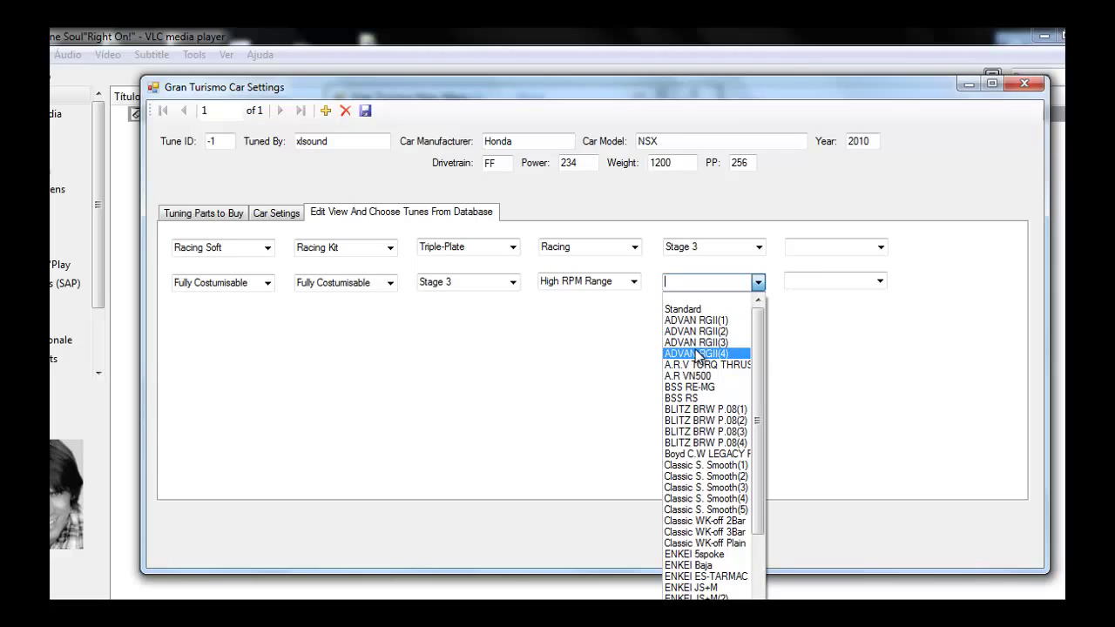
left_click_drag(757, 338, 756, 457)
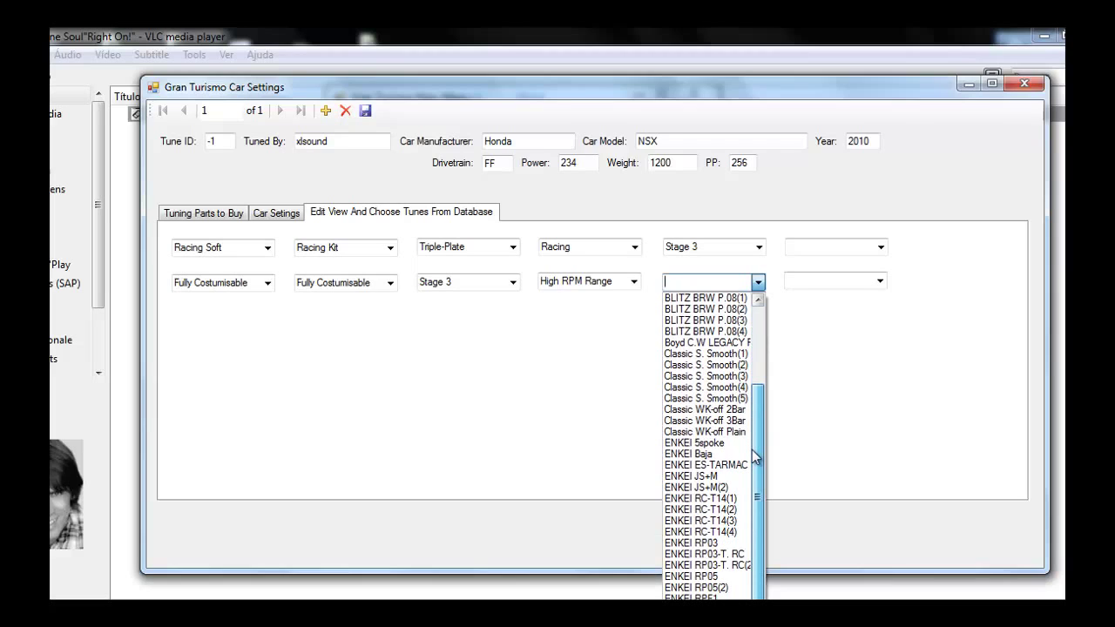
left_click(792, 84)
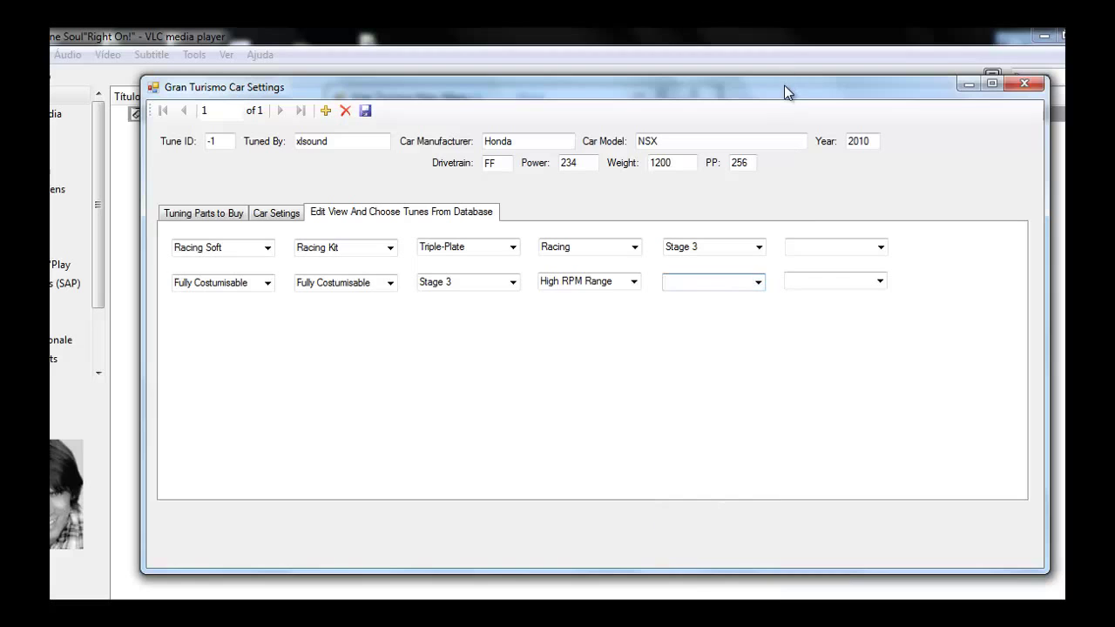
left_click(758, 283)
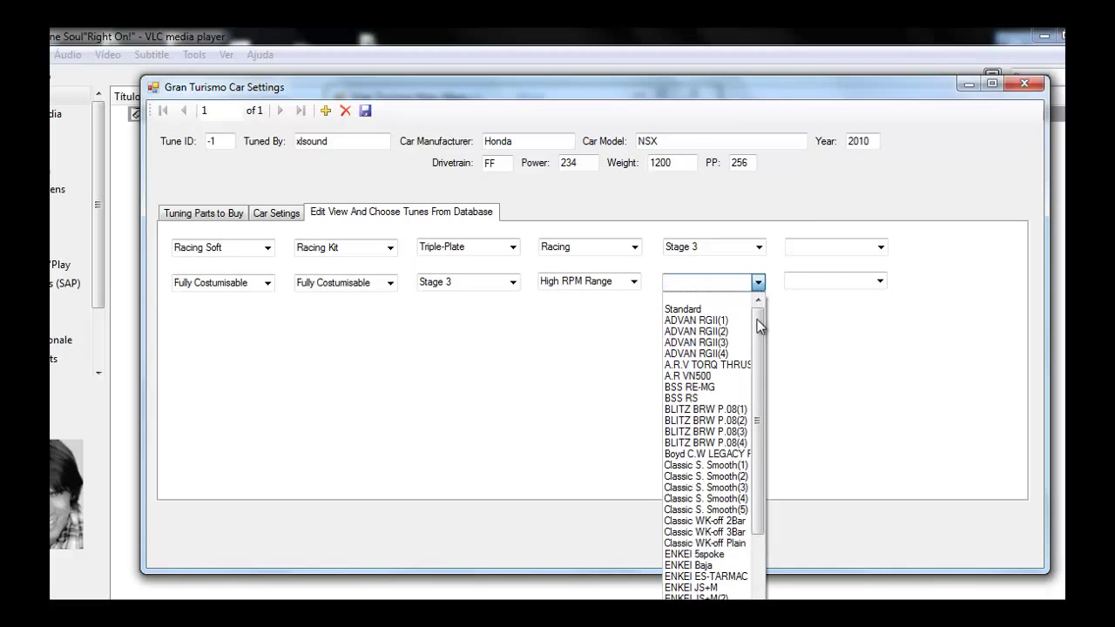
left_click_drag(758, 453, 757, 500)
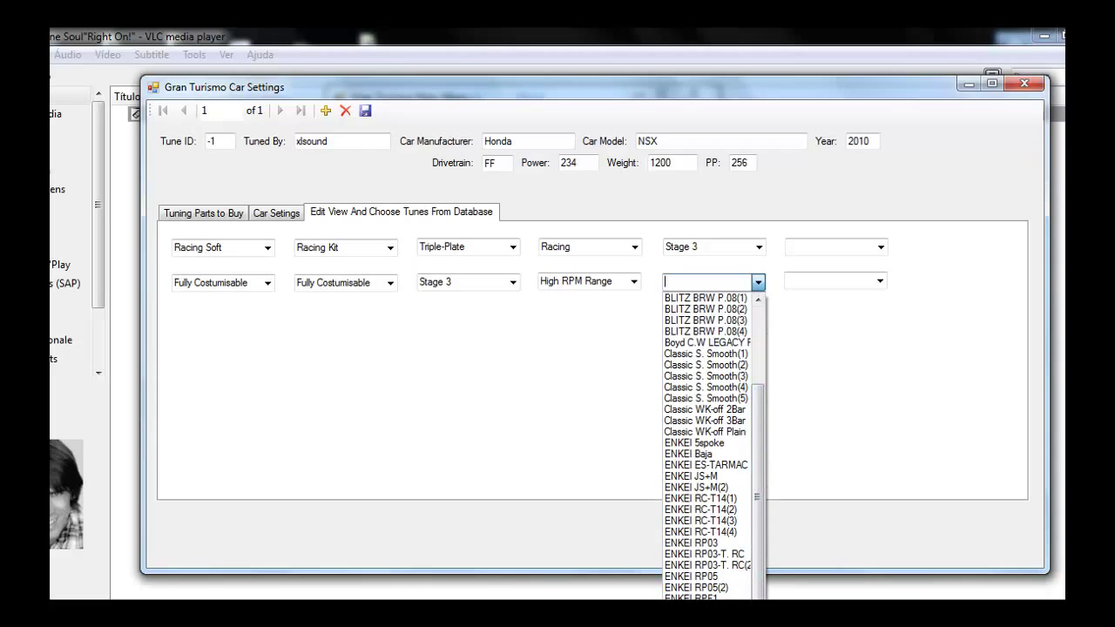
left_click(724, 402)
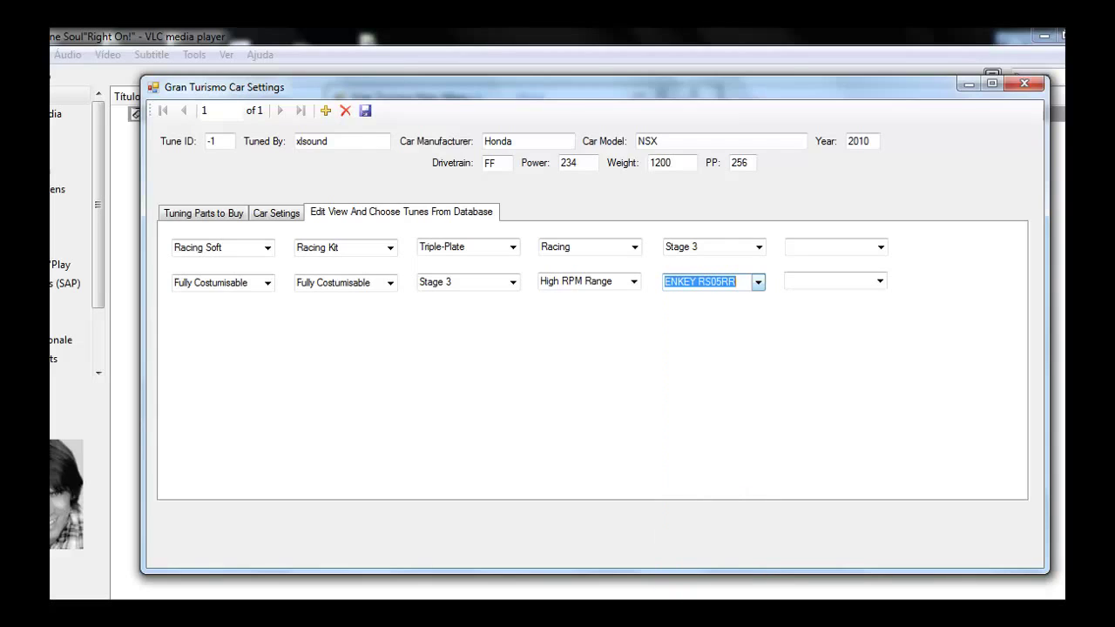
- Choose the Type B aero kit and the GW Type E rear wing
left_click(880, 250)
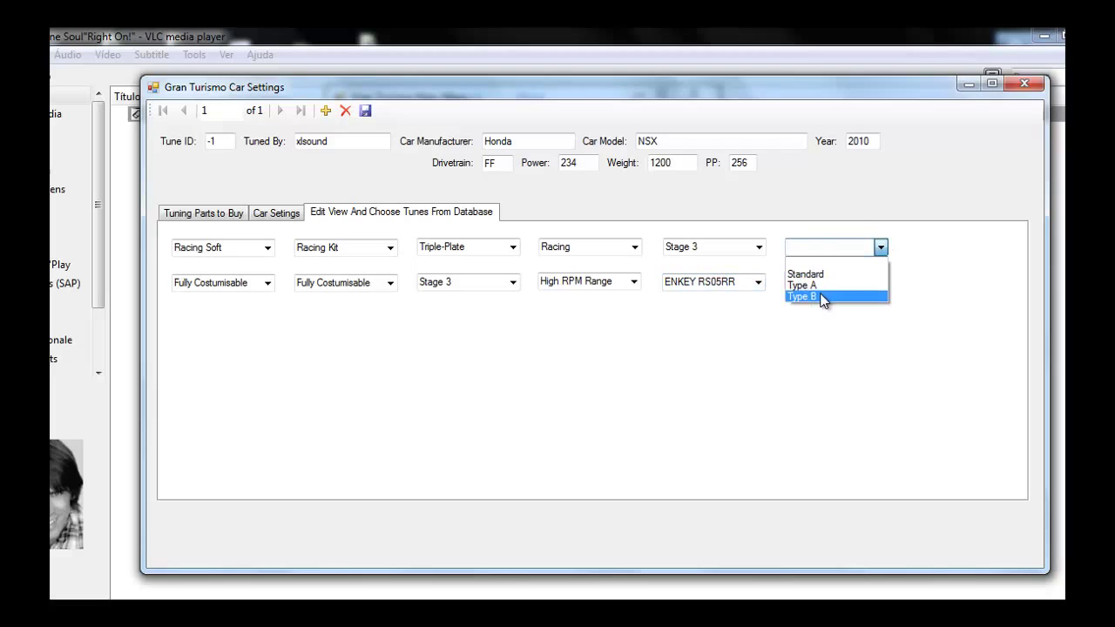
left_click(823, 297)
left_click(879, 282)
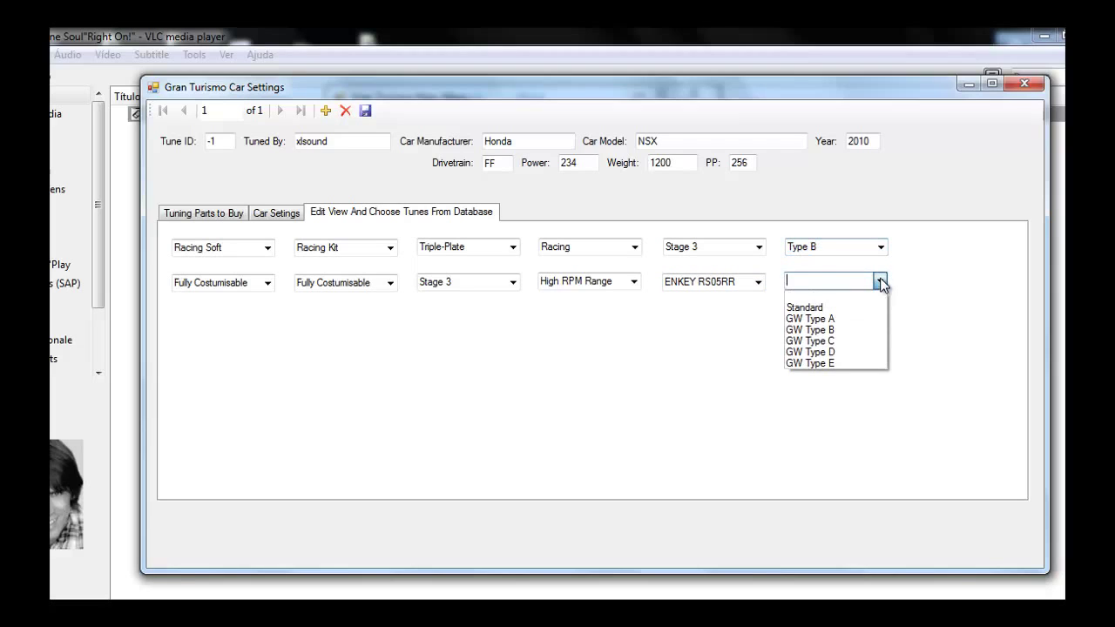
left_click(833, 365)
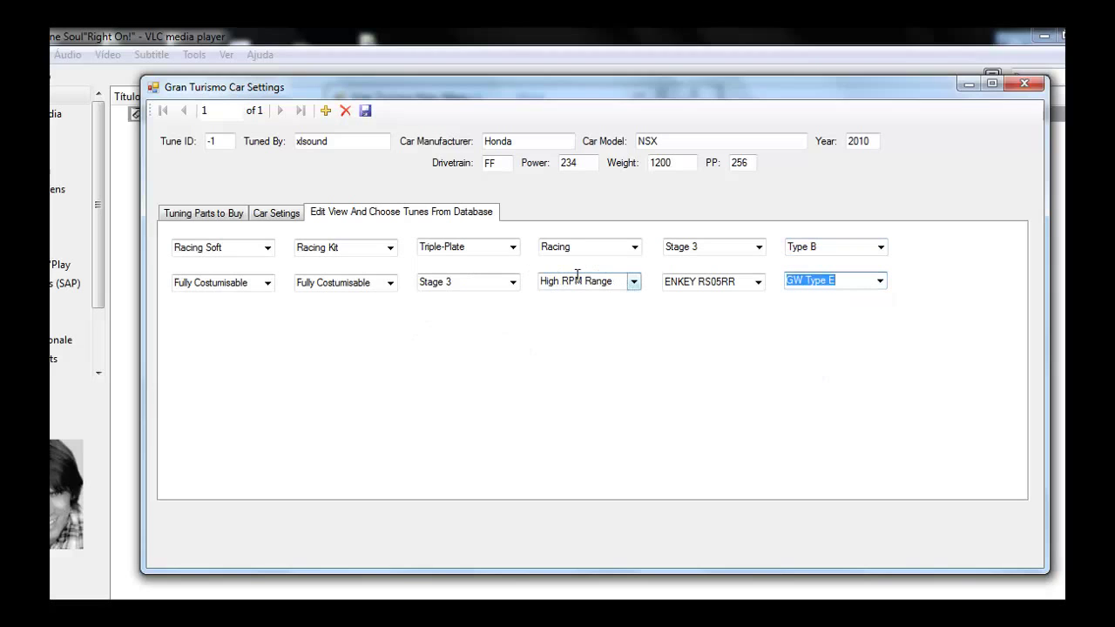
- In the tuning parts to buy, clear the Carbon Propeller Shaft, Fully Customisable Split Differential and Torque Distributing Differential options
left_click(199, 214)
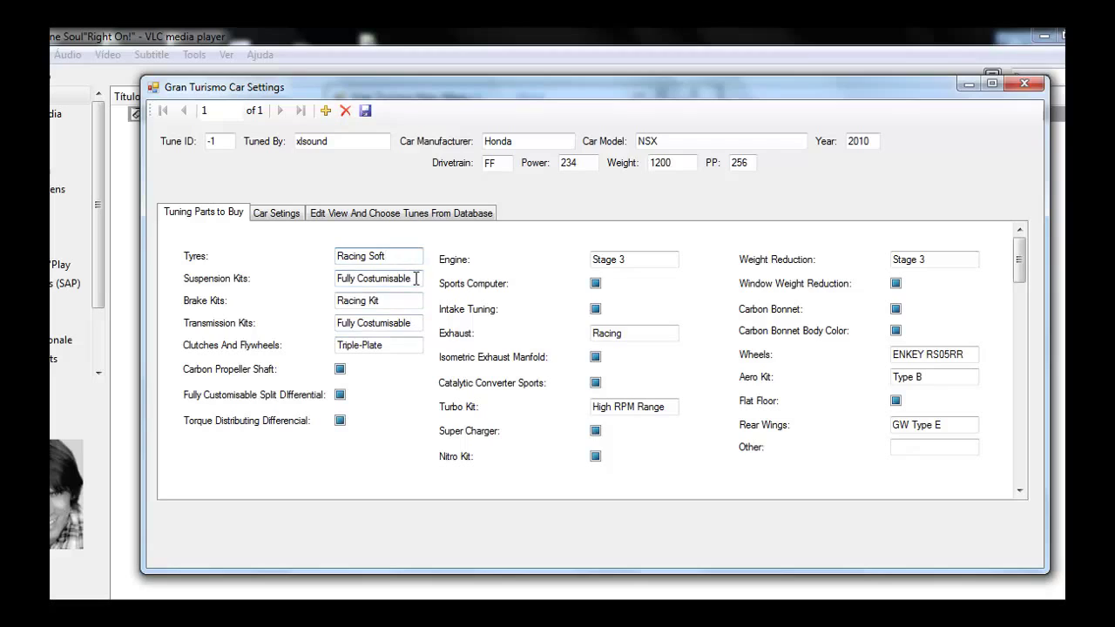
left_click(393, 301)
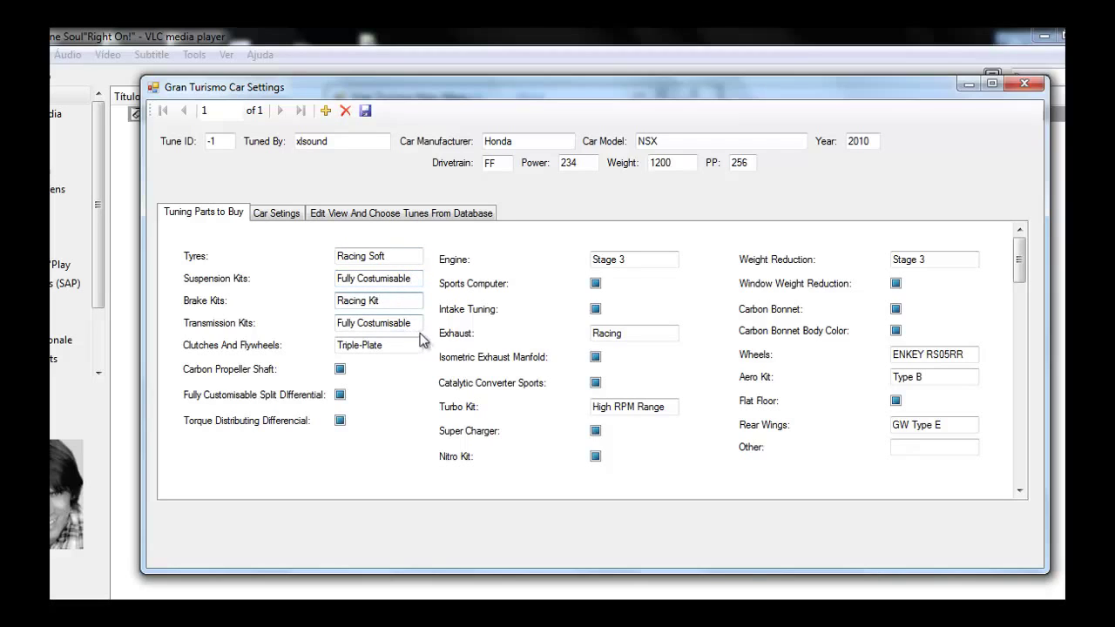
left_click(368, 213)
left_click(213, 218)
left_click(339, 368)
left_click(340, 395)
left_click(341, 420)
- Clear the Nitro Kit, Super Charger, Catalytic Converter Sports, Isometric Exhaust Manifold, Sports Computer and Intake Tuning options
left_click(596, 457)
left_click(594, 430)
left_click(595, 382)
left_click(595, 357)
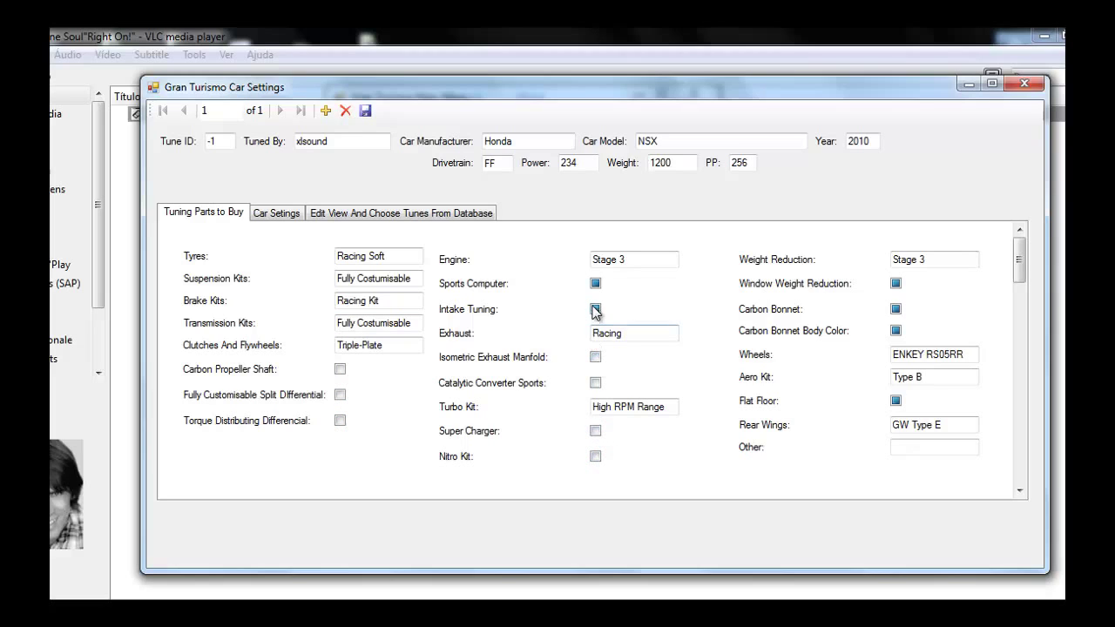
left_click(595, 284)
left_click(595, 308)
- Clear the Window Weight Reduction, Carbon Bonnet, Carbon Bonnet Body Color and Flat Floor options
left_click(896, 286)
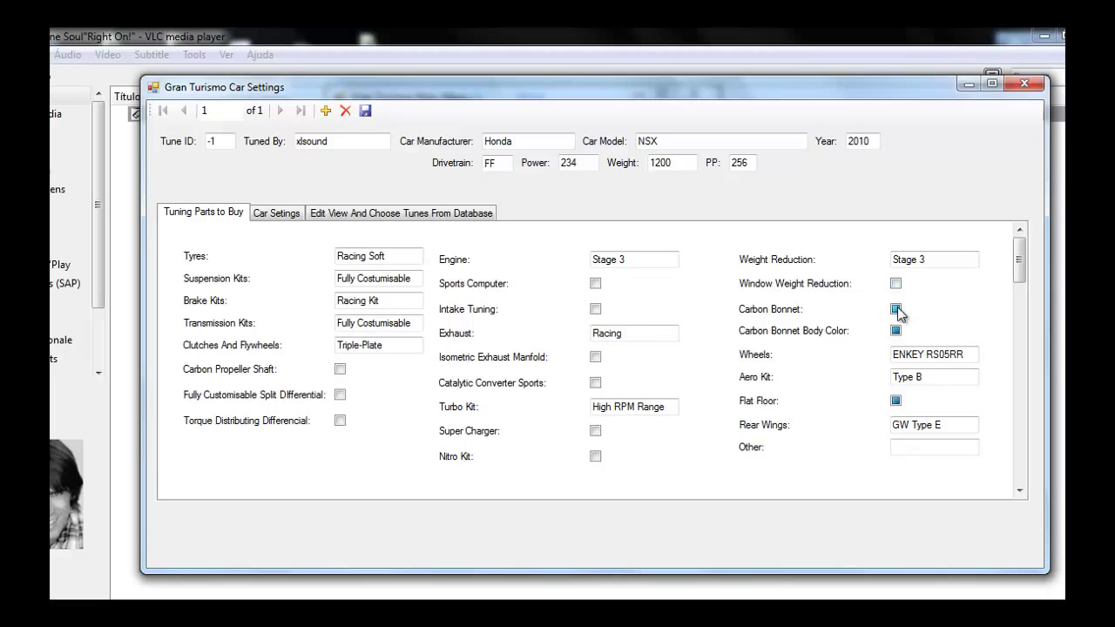
left_click(896, 310)
left_click(896, 331)
left_click(896, 402)
- Enable the propeller shaft and both differential options, plus Sports Computer, Intake Tuning, Isometric Exhaust Manifold, Catalytic Converter Sports, Super Charger and Nitro Kit
left_click(339, 395)
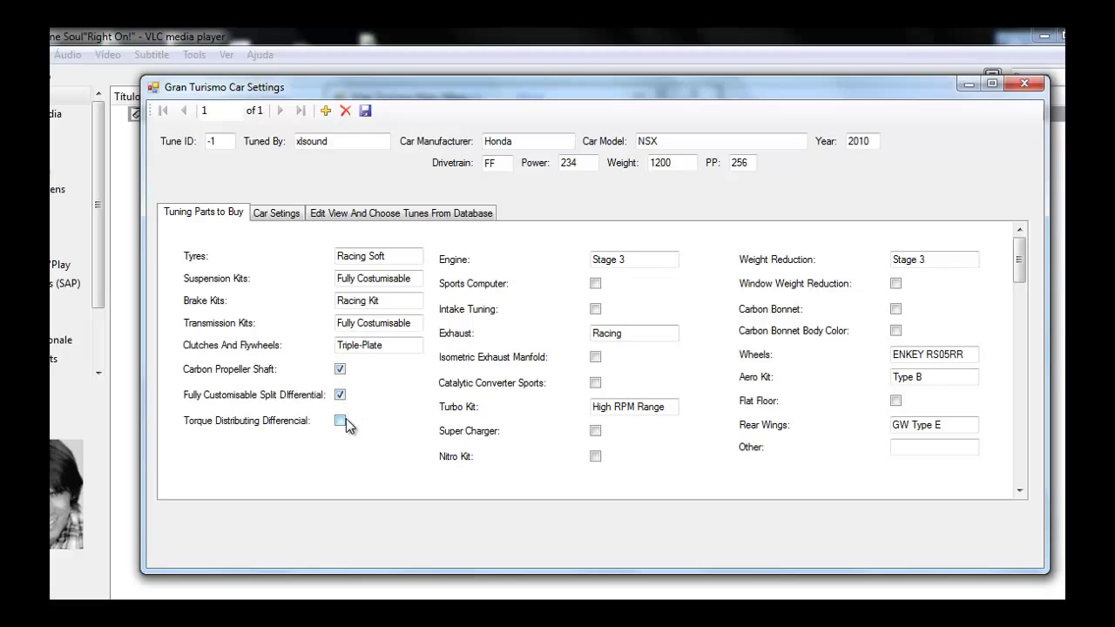
left_click(339, 420)
left_click(595, 284)
left_click(595, 309)
left_click(595, 358)
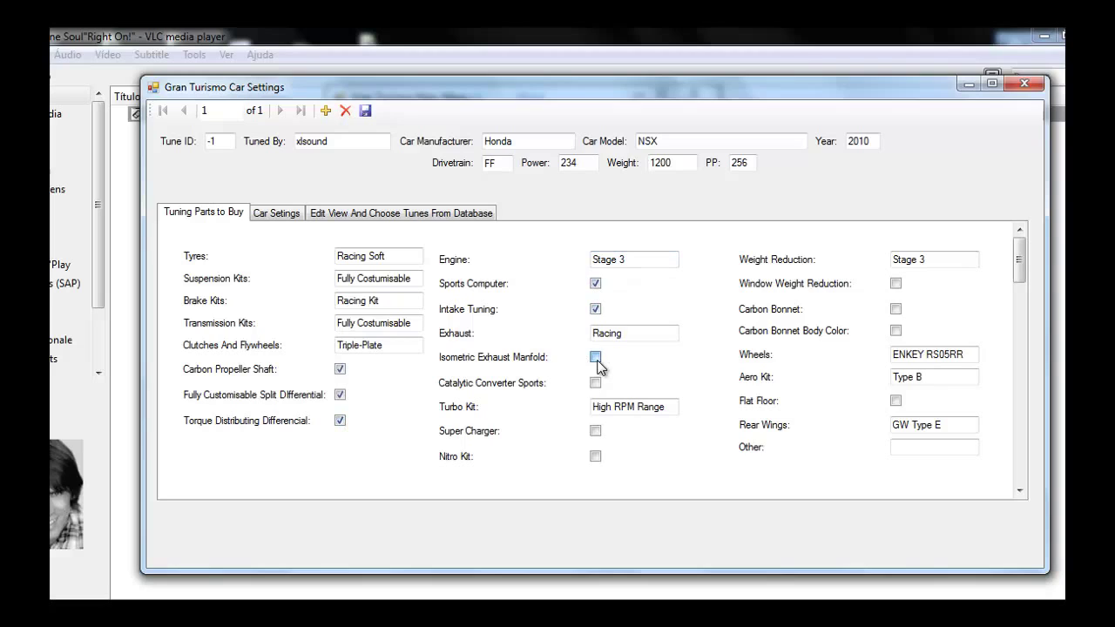
left_click(594, 383)
left_click(594, 431)
left_click(595, 456)
- Enable the Flat Floor, Carbon Bonnet Body Color, Carbon Bonnet and Window Weight Reduction options
left_click(895, 400)
left_click(896, 331)
left_click(895, 309)
left_click(895, 284)
- Set the ride height to R50/F50 in the NSX's car settings
left_click(290, 213)
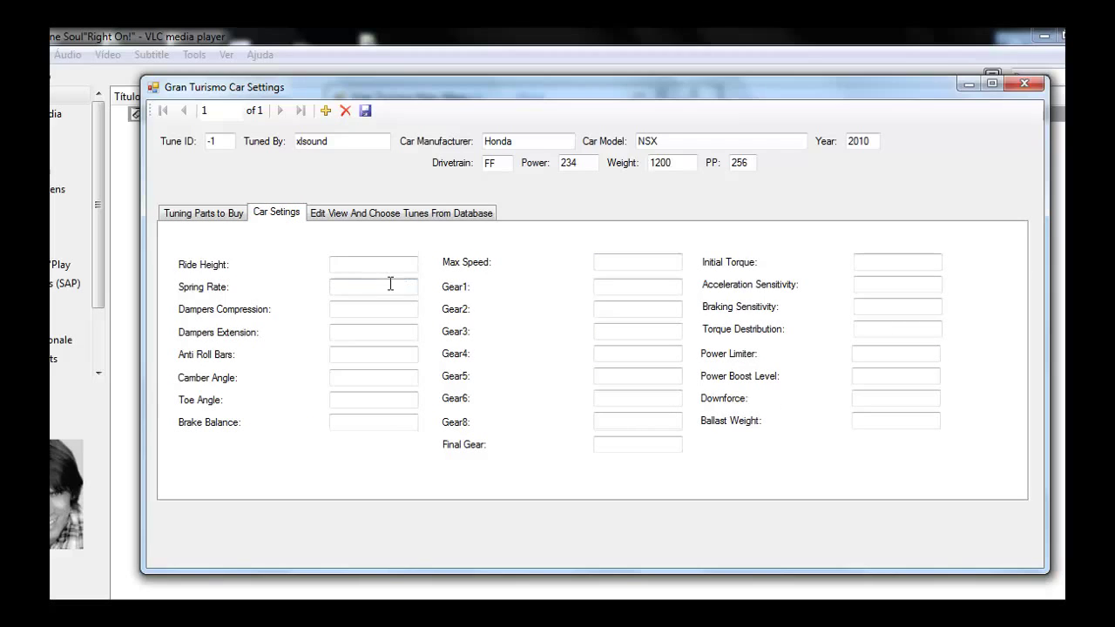
left_click(373, 265)
left_click(422, 218)
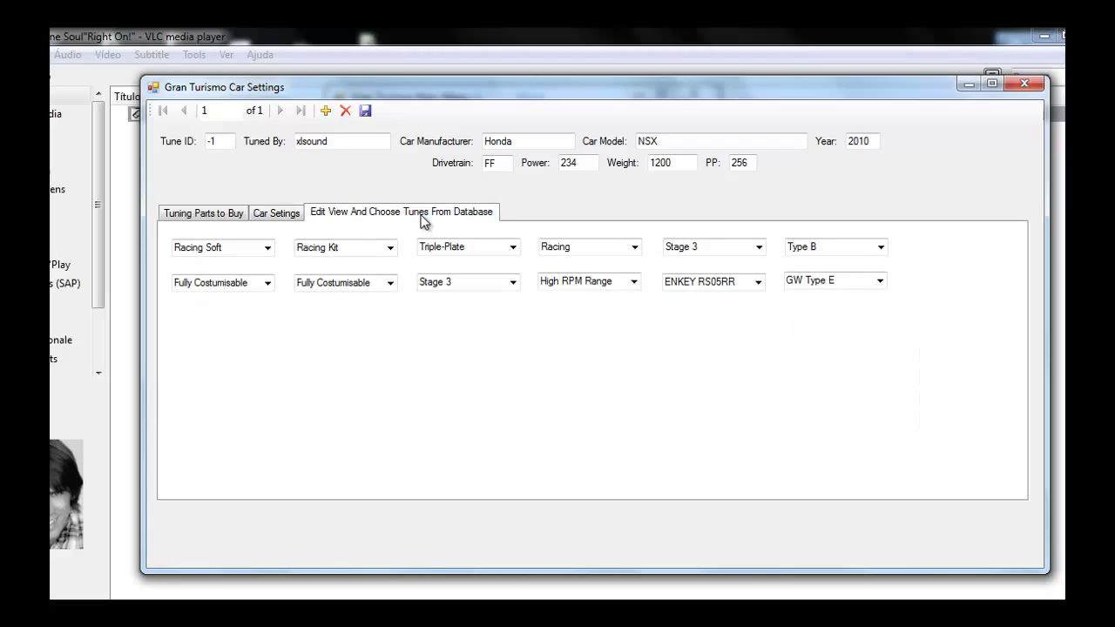
left_click(295, 214)
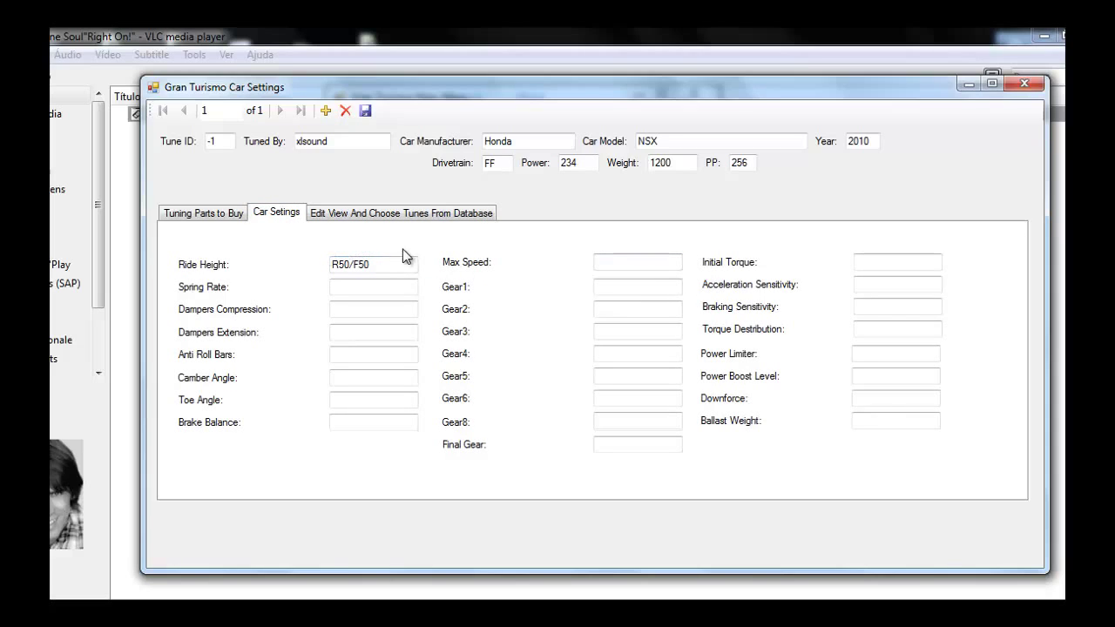
left_click(234, 220)
left_click(269, 222)
left_click(342, 219)
left_click(292, 218)
left_click(234, 219)
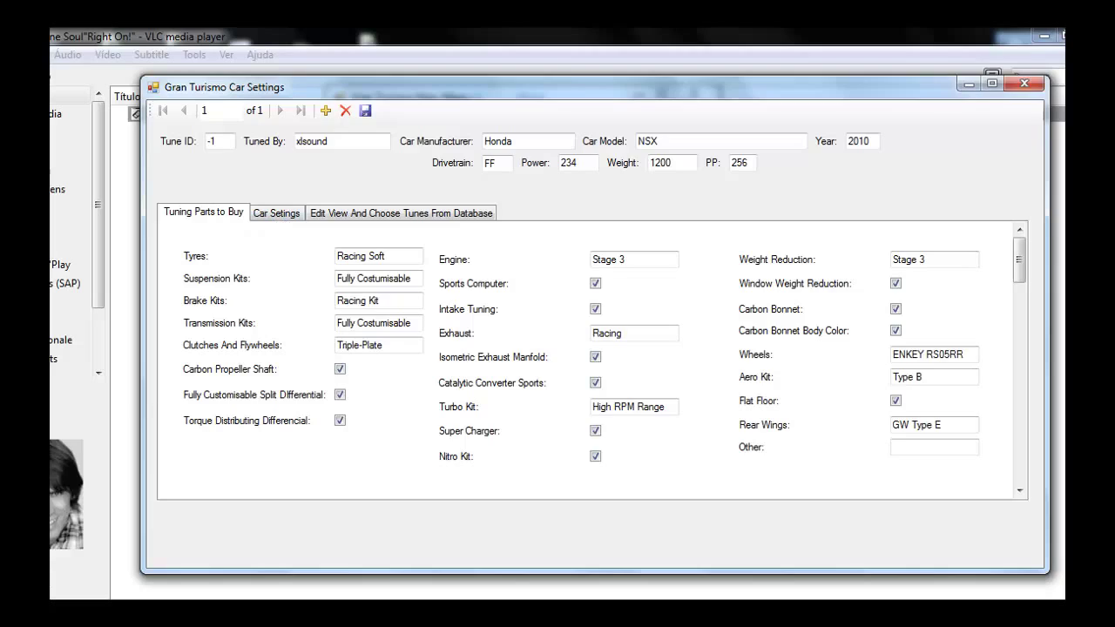
key("alt+F4")
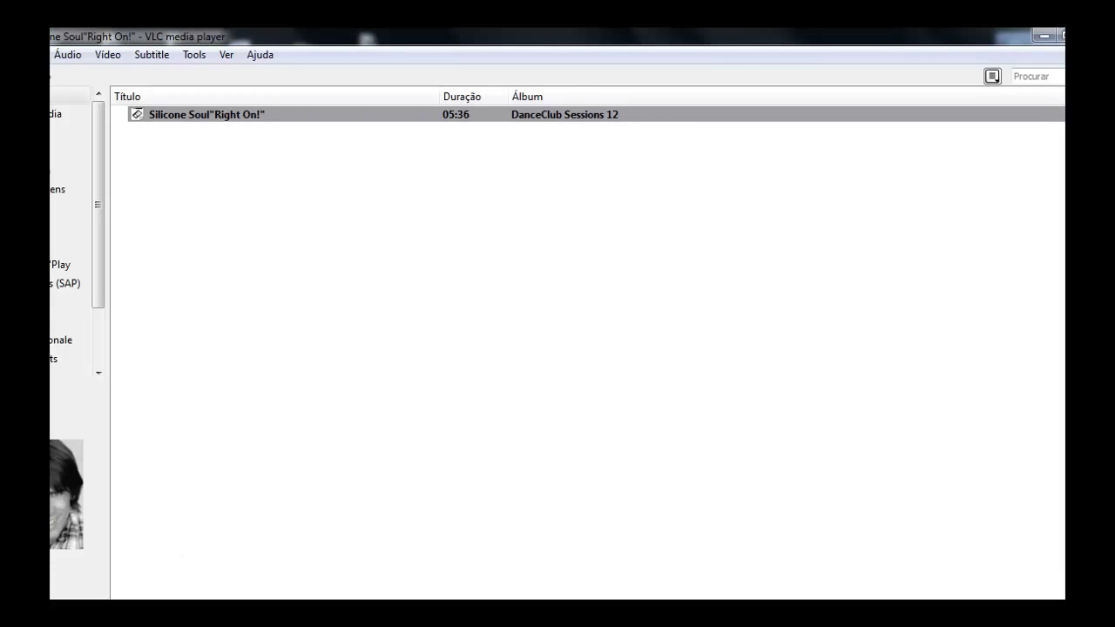
left_click(395, 567)
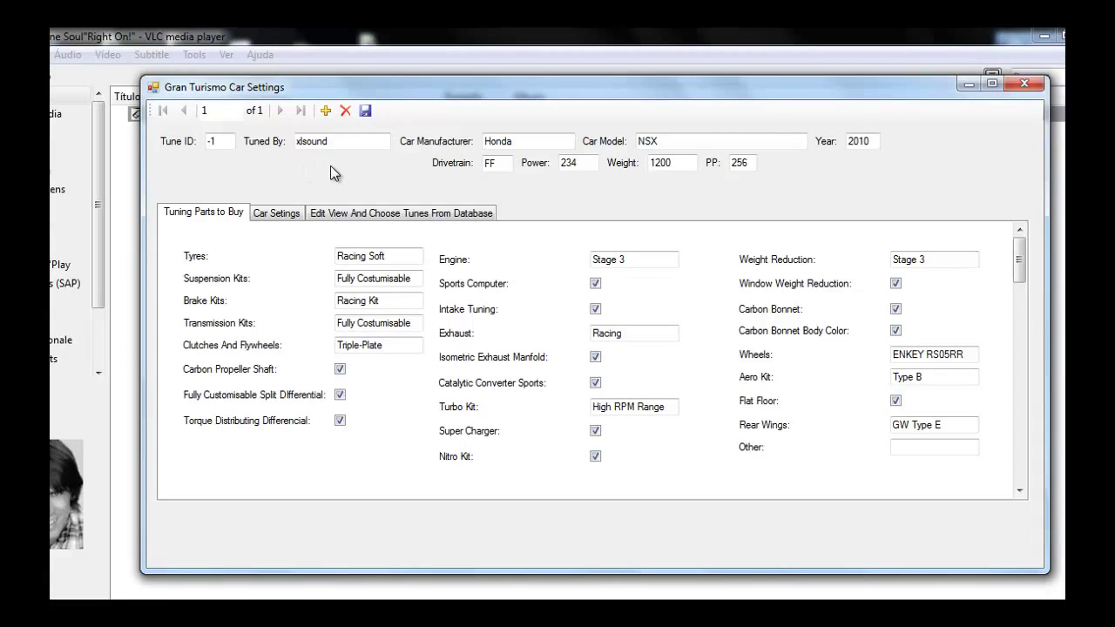
- Add a second tune record tuned by "gt planet", with manufacturer "something" and car model "bla bla"
left_click(325, 110)
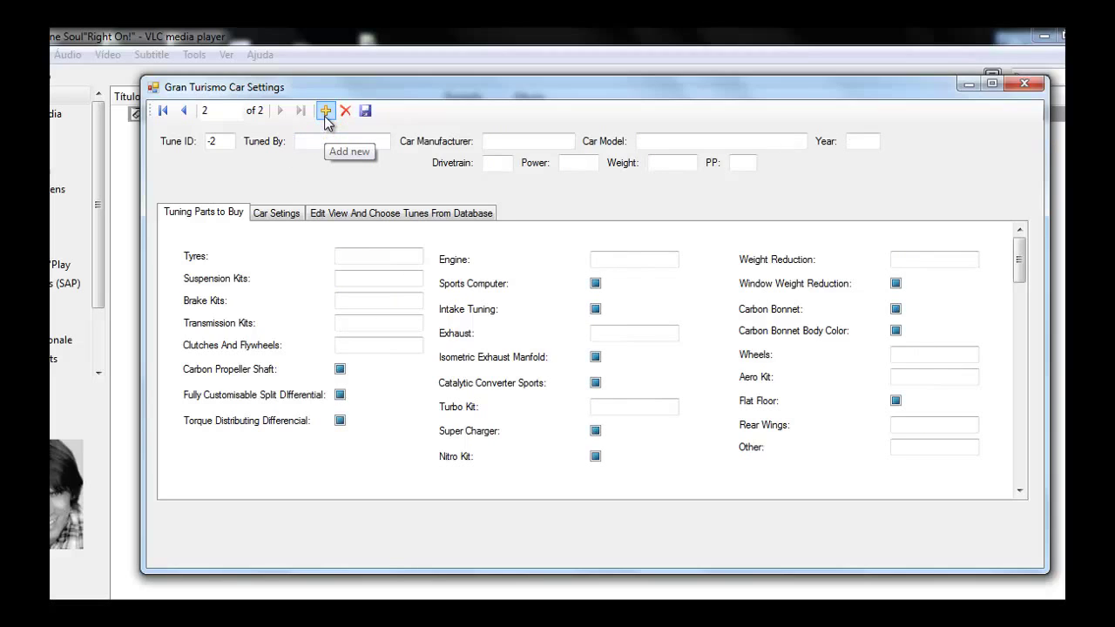
left_click(295, 214)
left_click(335, 212)
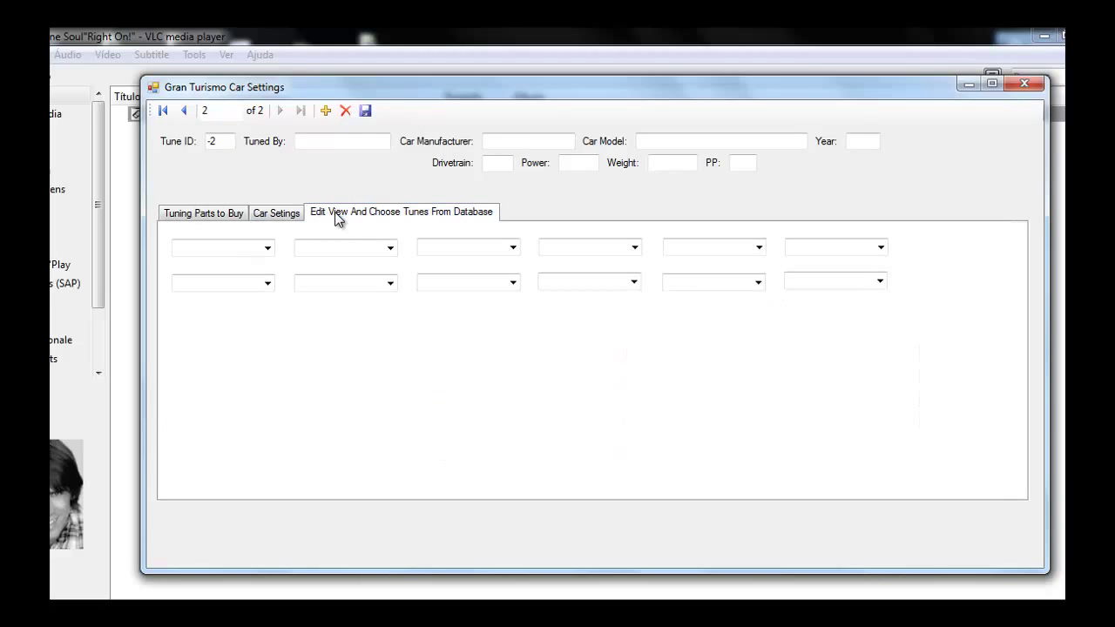
left_click(235, 215)
left_click(323, 140)
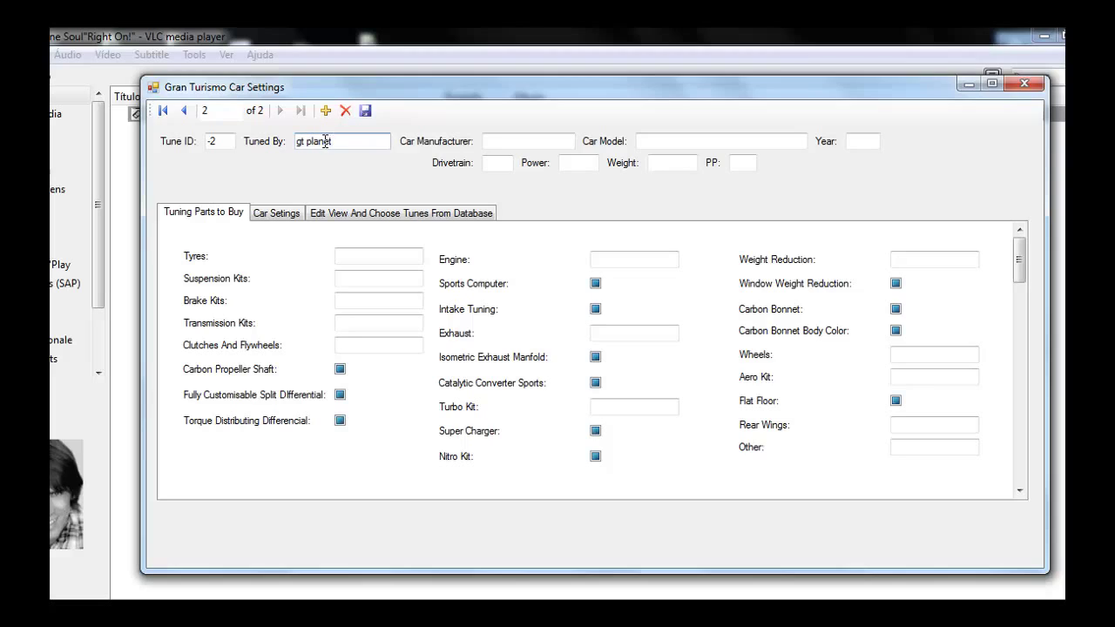
left_click(511, 141)
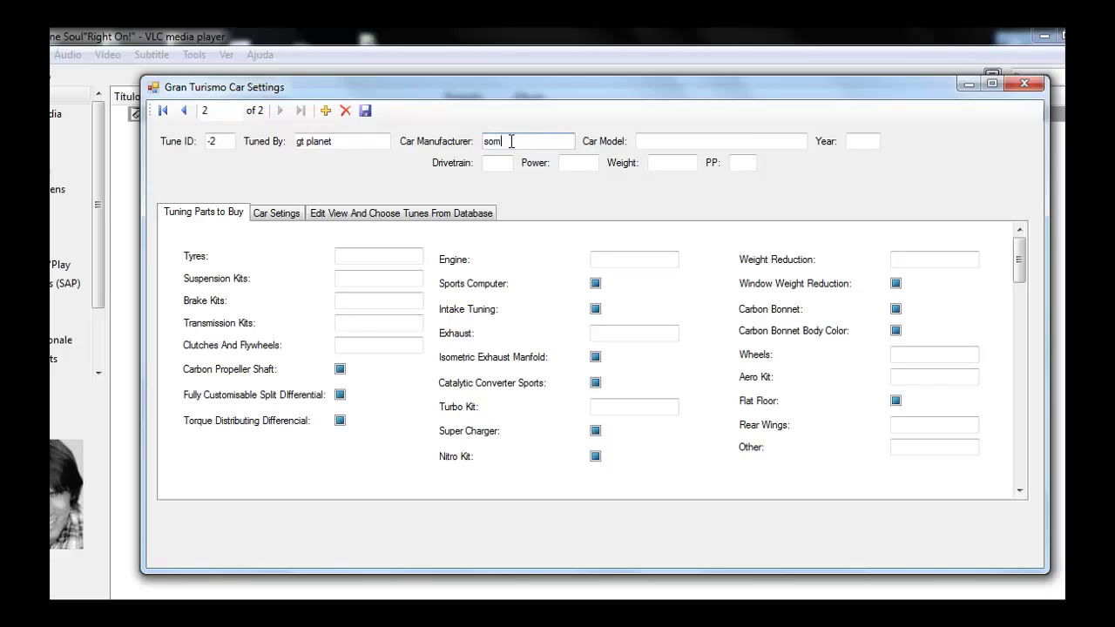
type("something")
left_click(642, 140)
type("bla bla")
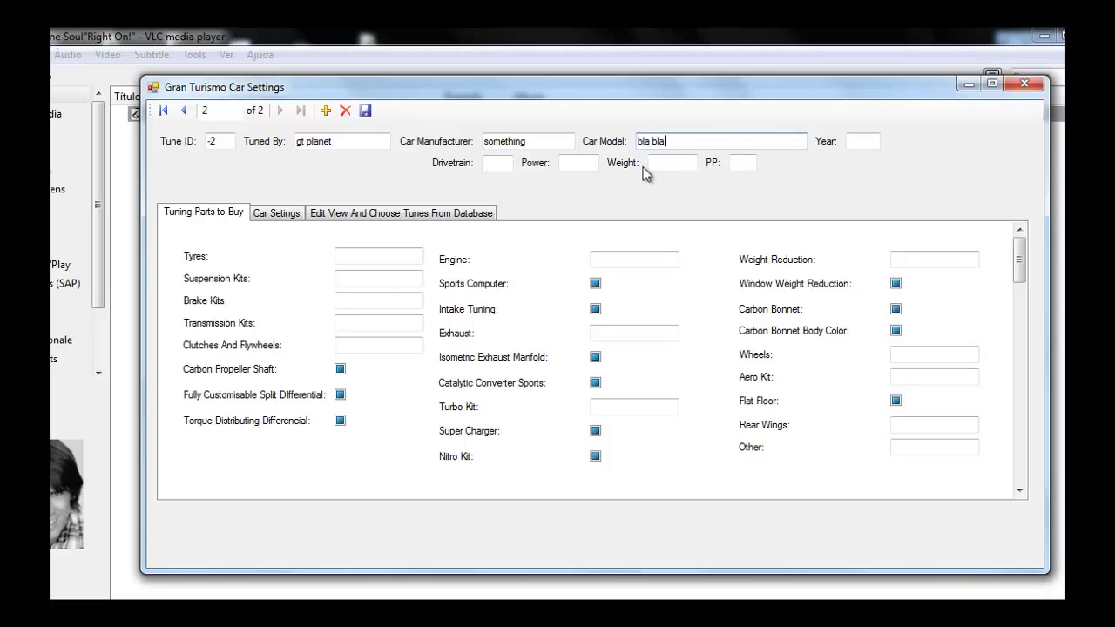
- Choose Racing Intermediate tyres for the second tune and check them in its tuning parts to buy
left_click(367, 214)
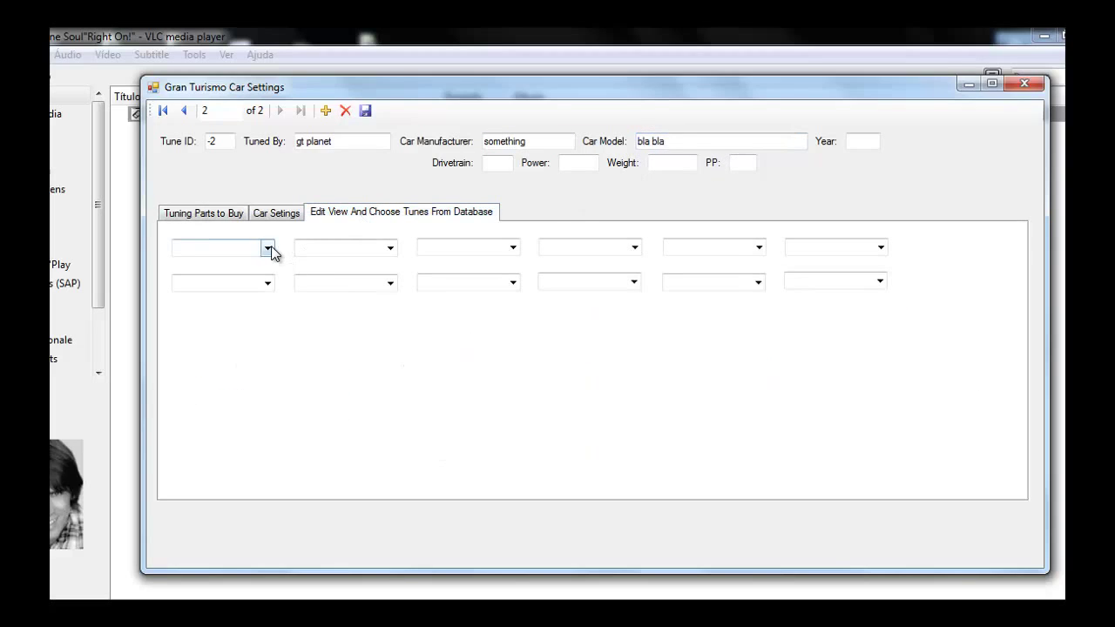
left_click(268, 249)
left_click(251, 393)
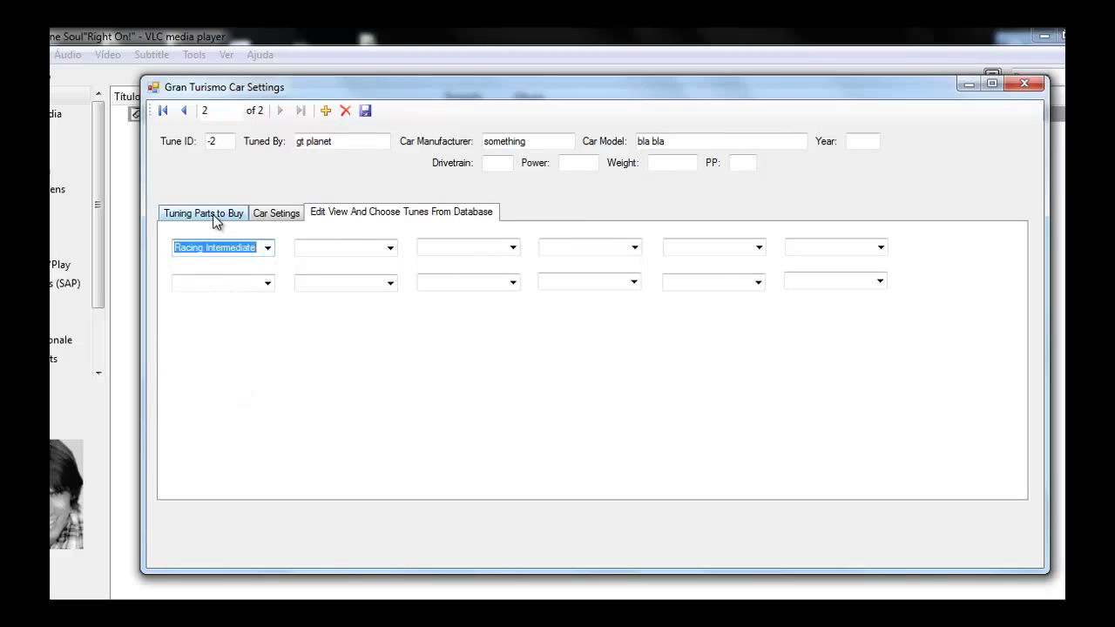
left_click(213, 218)
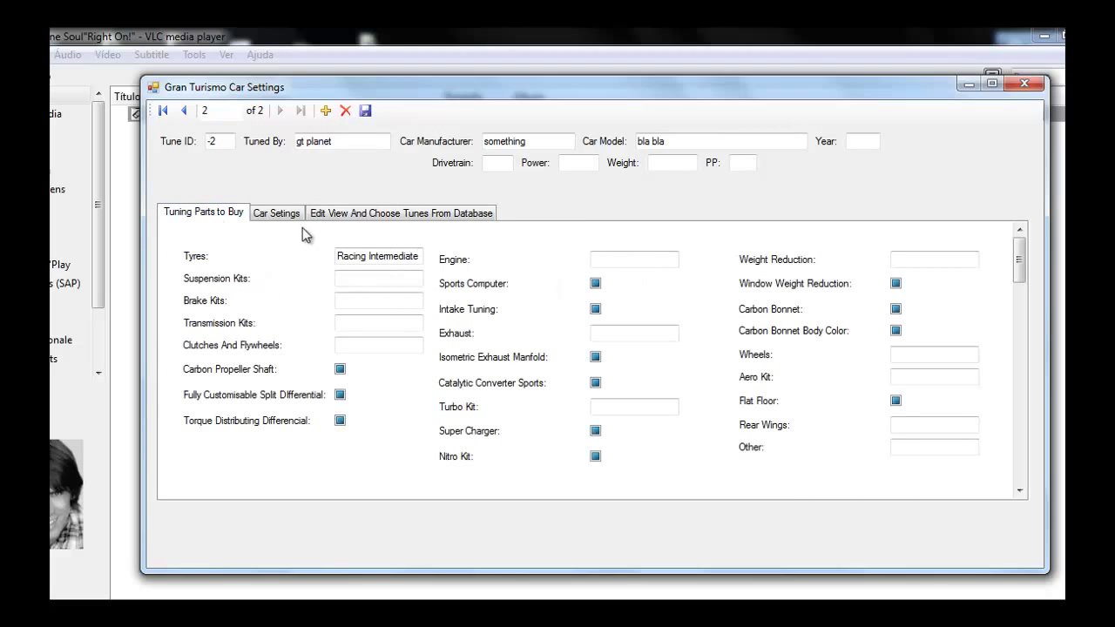
- Add a blank third tune record and save the data to the database
left_click(330, 114)
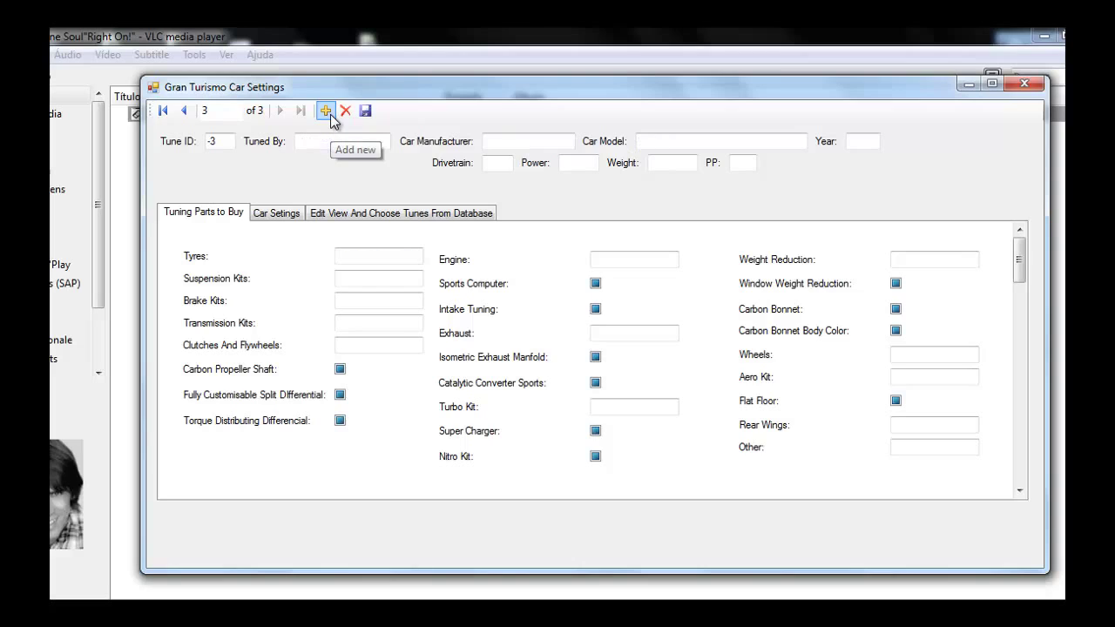
left_click(189, 114)
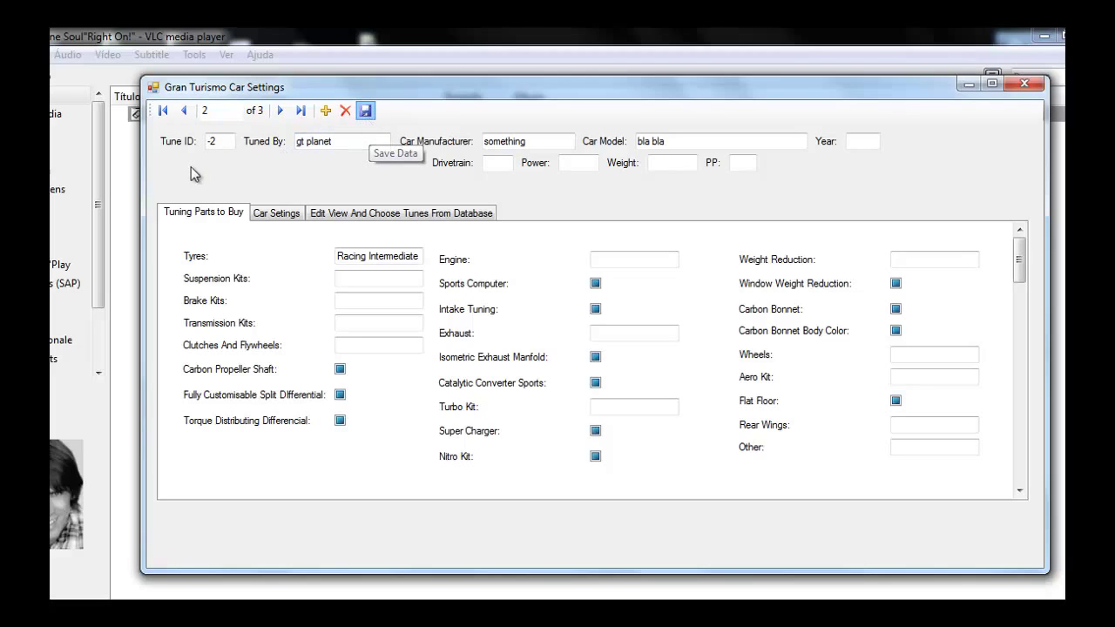
left_click(280, 111)
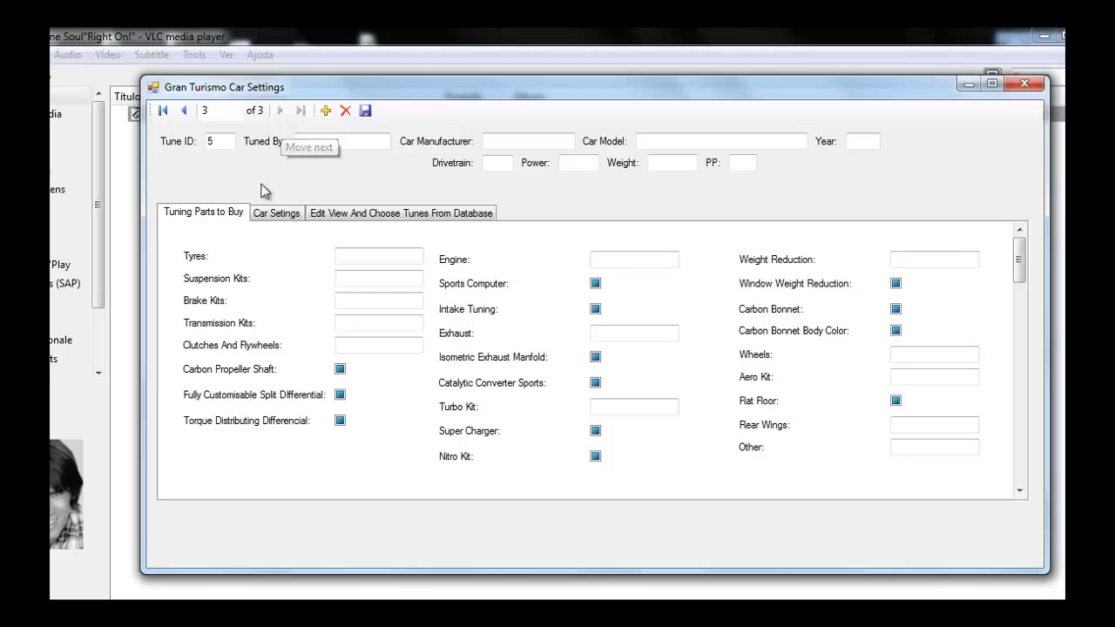
- Browse back and forth through the three saved tune records to review their contents
left_click(184, 111)
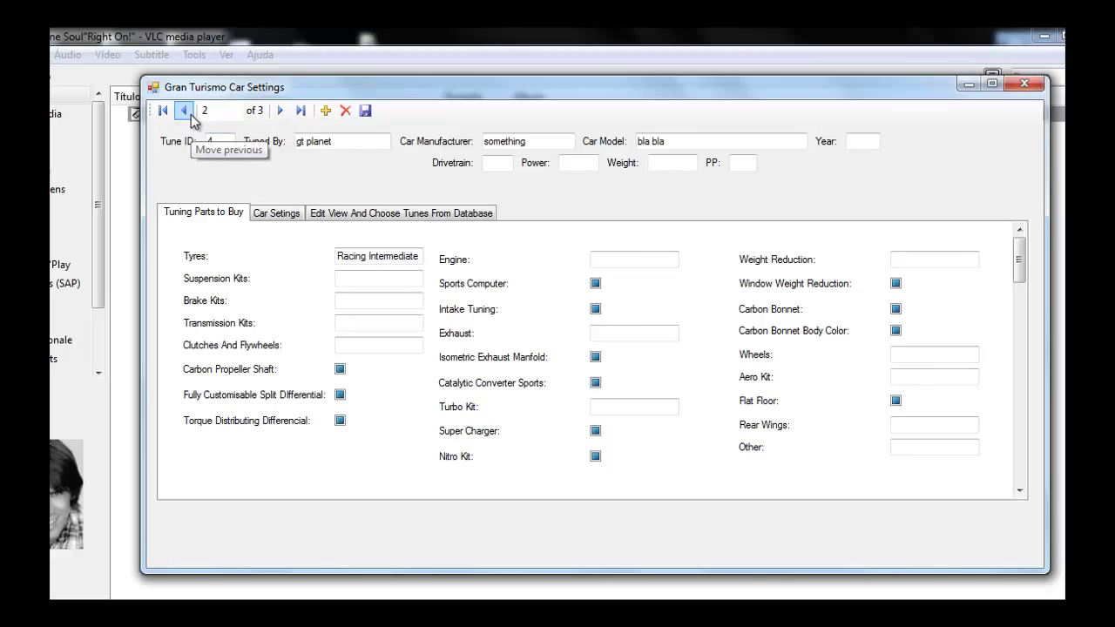
left_click(184, 110)
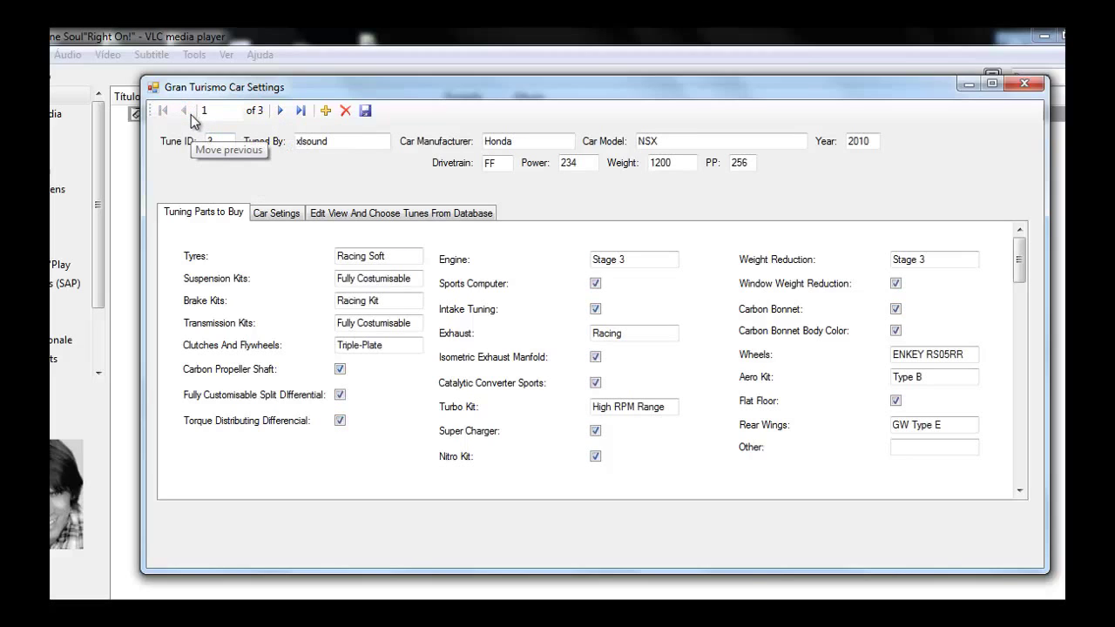
left_click(279, 111)
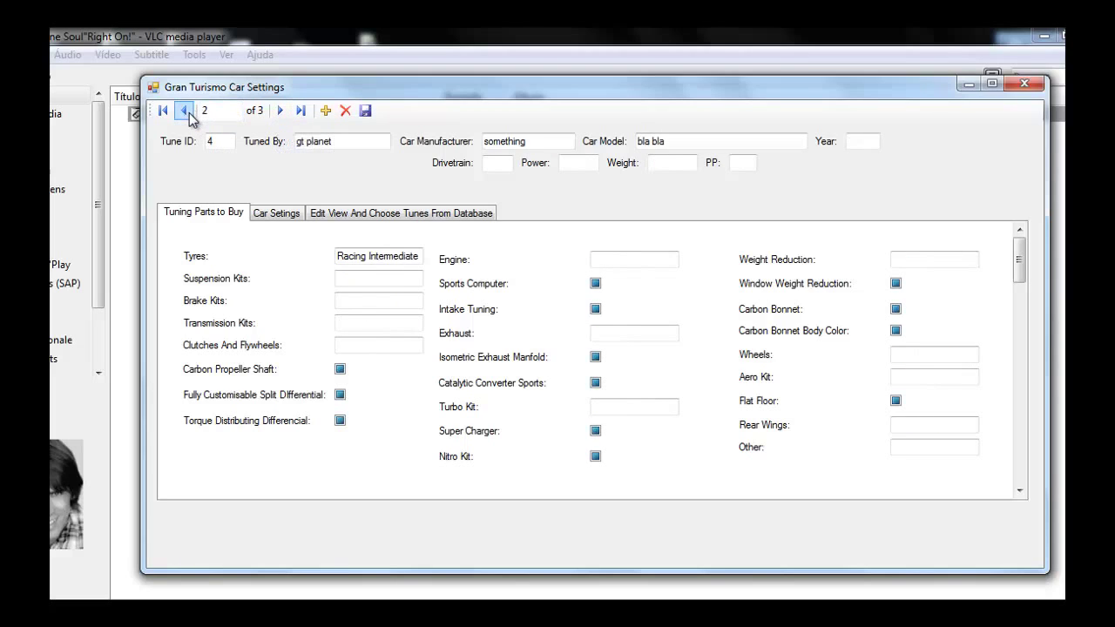
left_click(183, 110)
left_click(281, 111)
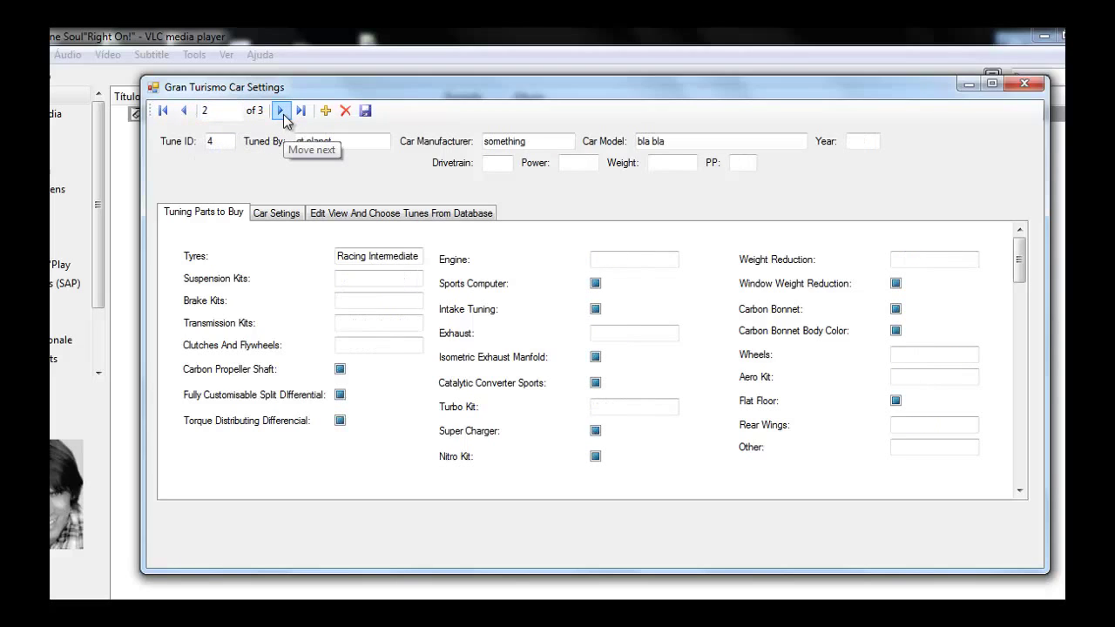
left_click(281, 112)
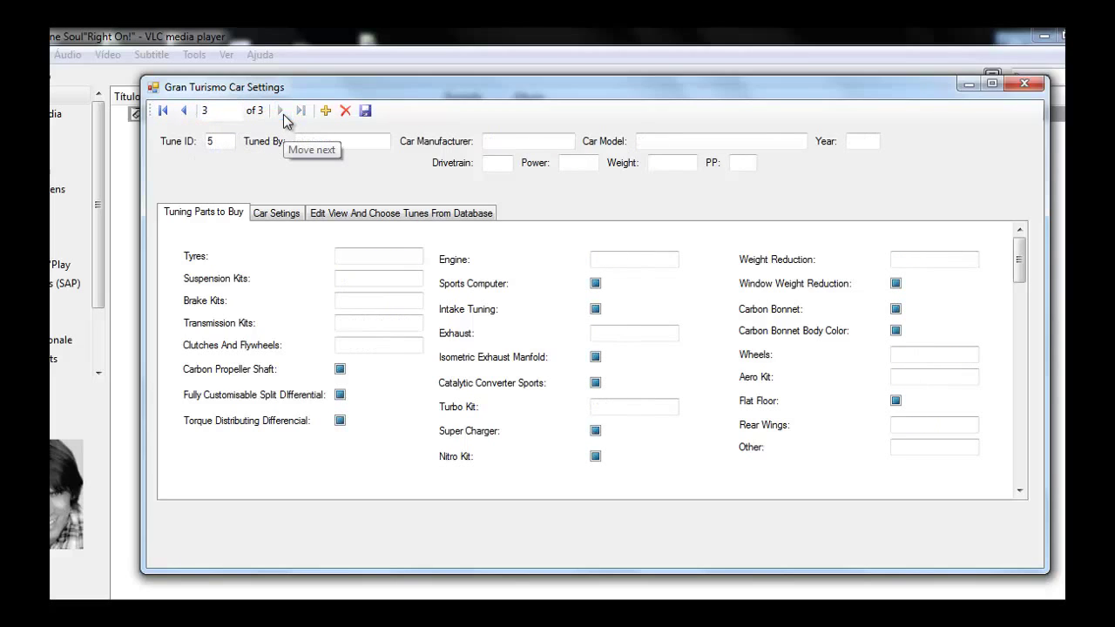
left_click(185, 112)
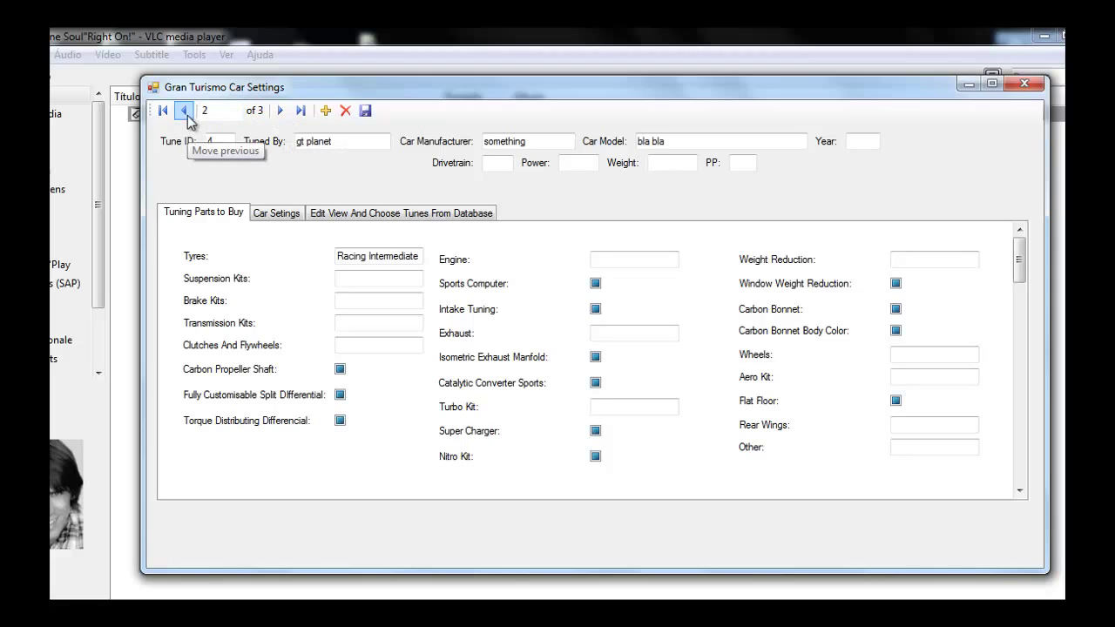
- Delete all three tune records from the database
left_click(347, 112)
left_click(347, 112)
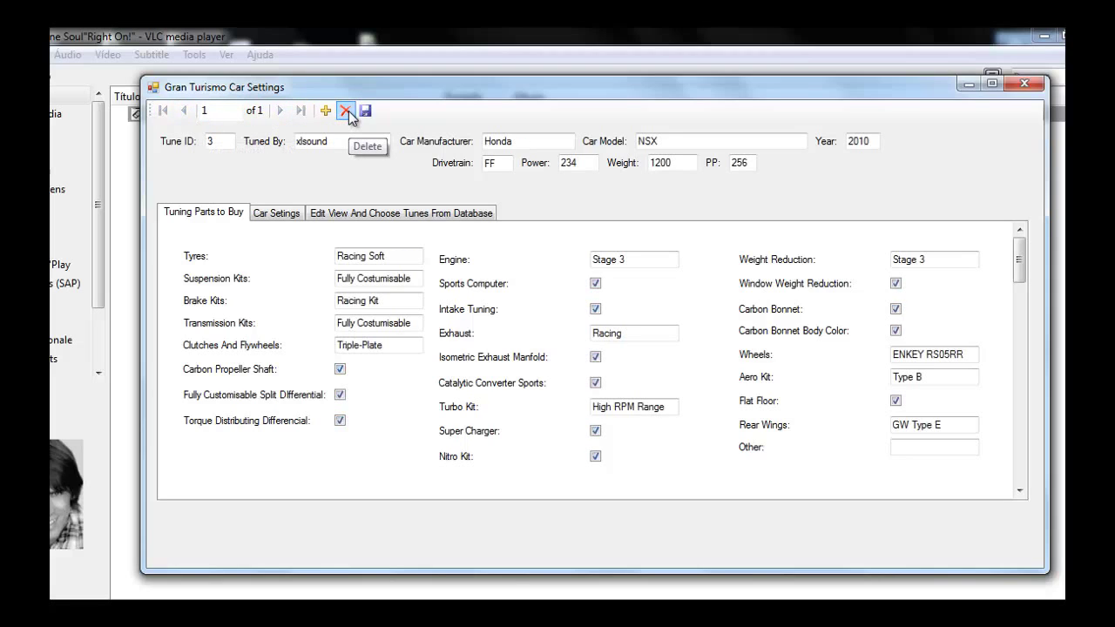
left_click(347, 112)
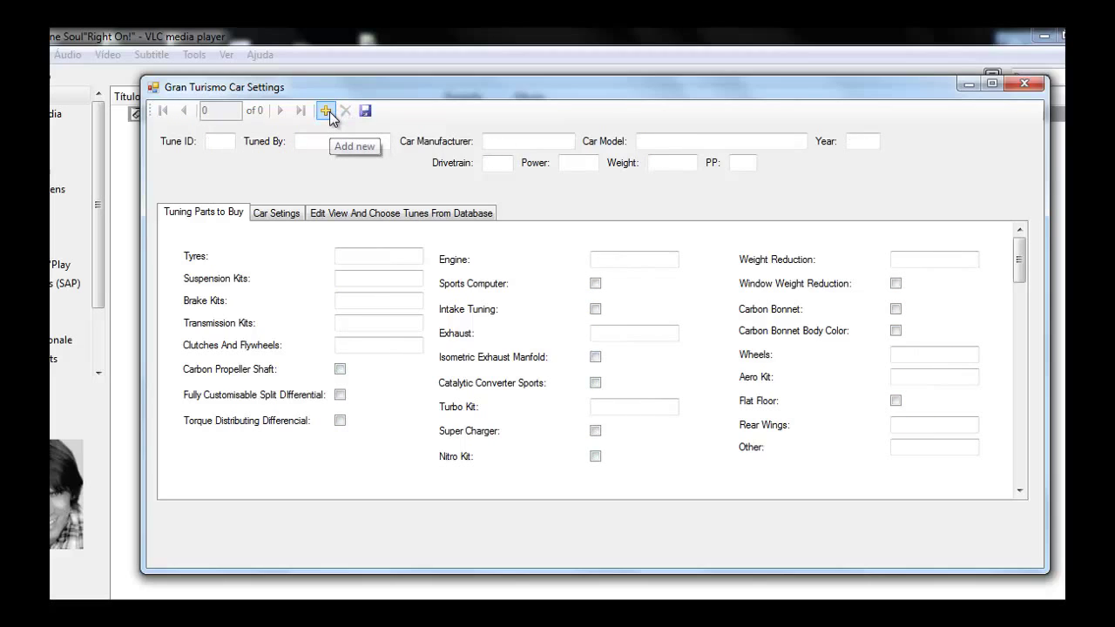
left_click(327, 113)
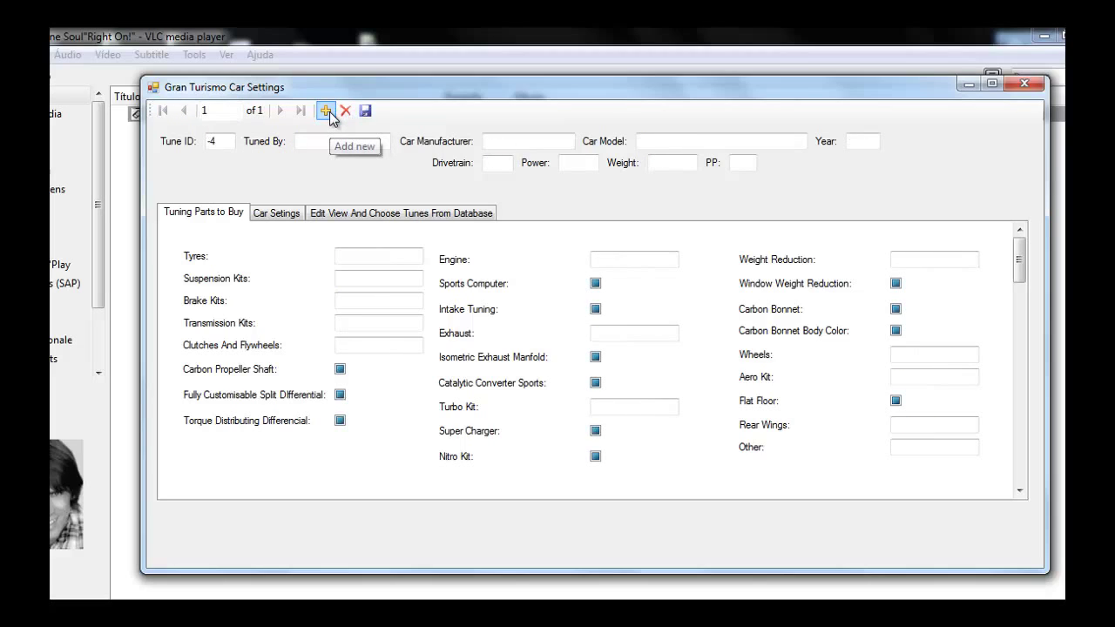
left_click(348, 214)
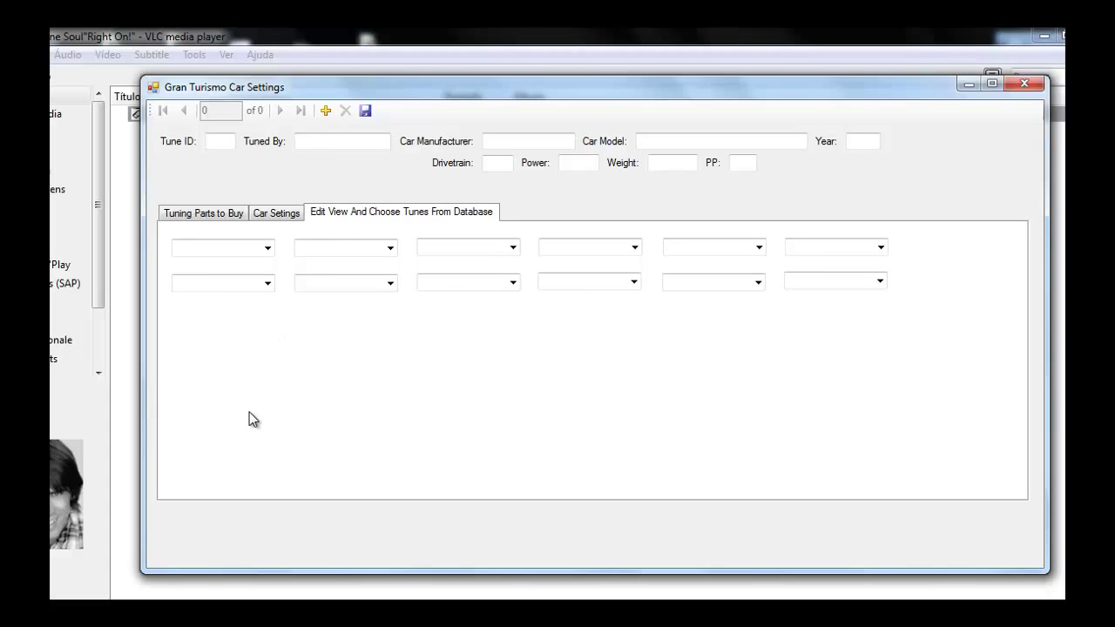
left_click(227, 214)
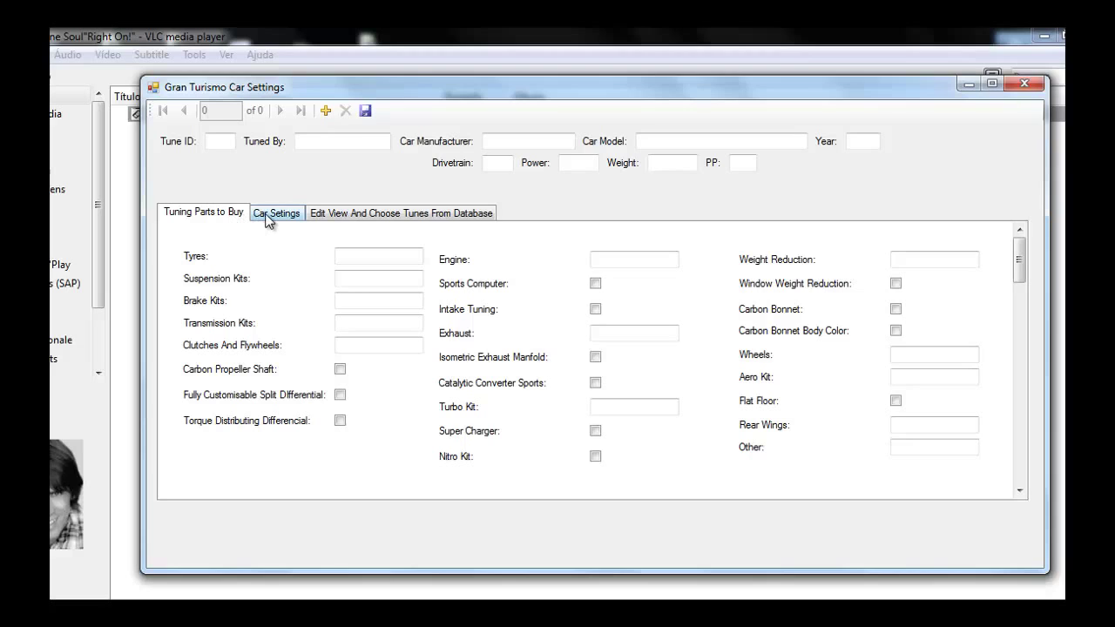
left_click(267, 216)
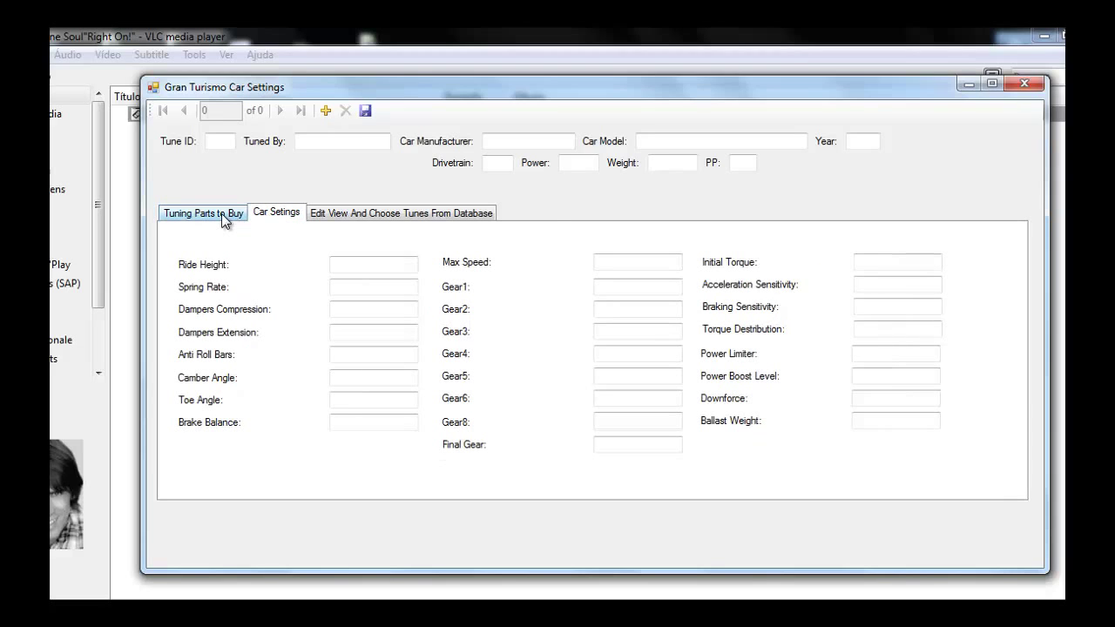
- Review the tuning parts, car settings and tune selection pages of the emptied database, checking the fields on each
left_click(223, 218)
left_click(277, 214)
left_click(323, 215)
left_click(223, 217)
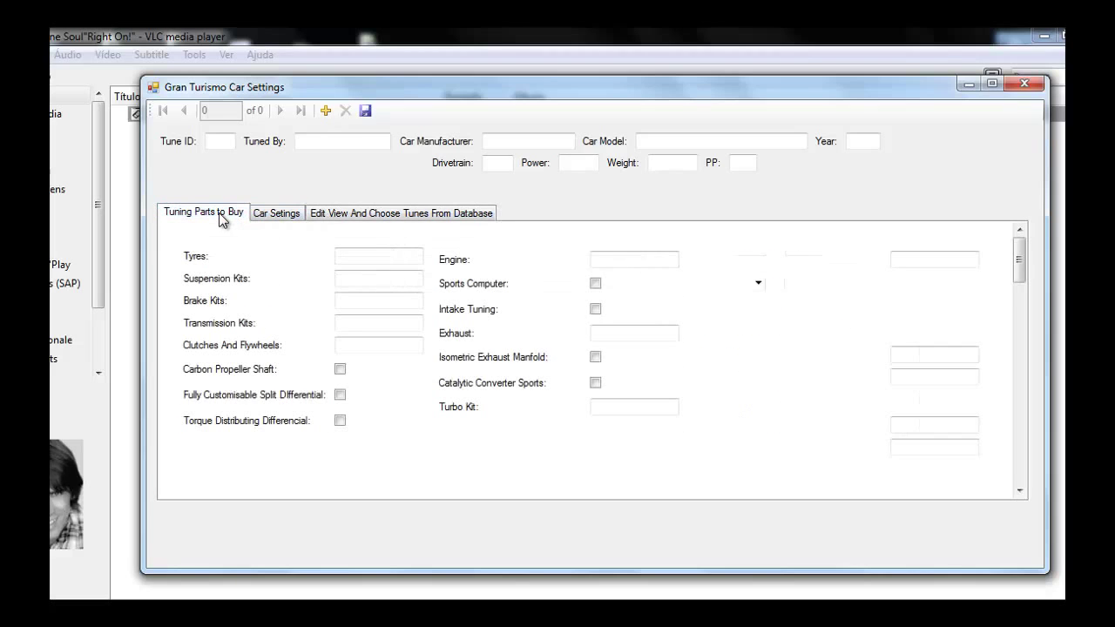
left_click(276, 213)
left_click(350, 215)
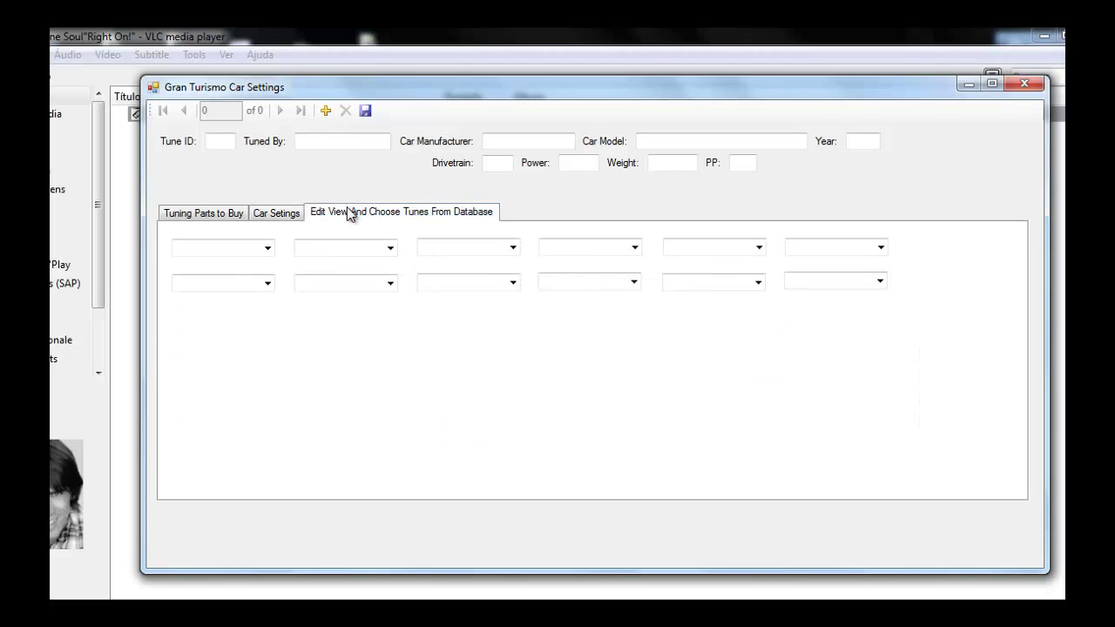
left_click(224, 215)
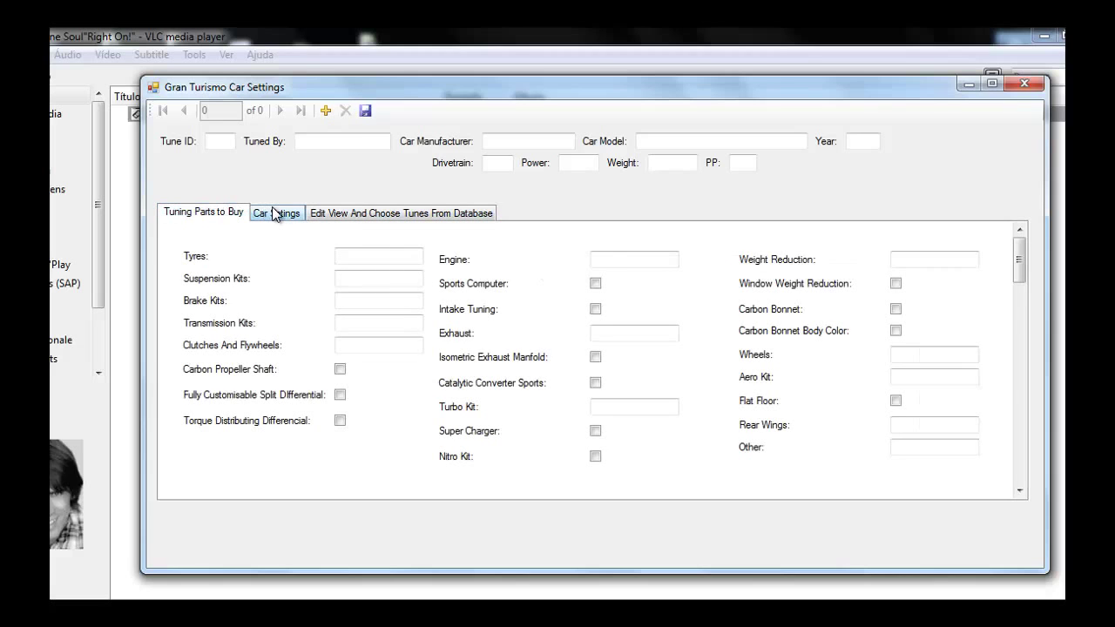
left_click(276, 214)
left_click(339, 216)
left_click(216, 214)
left_click(275, 214)
left_click(336, 214)
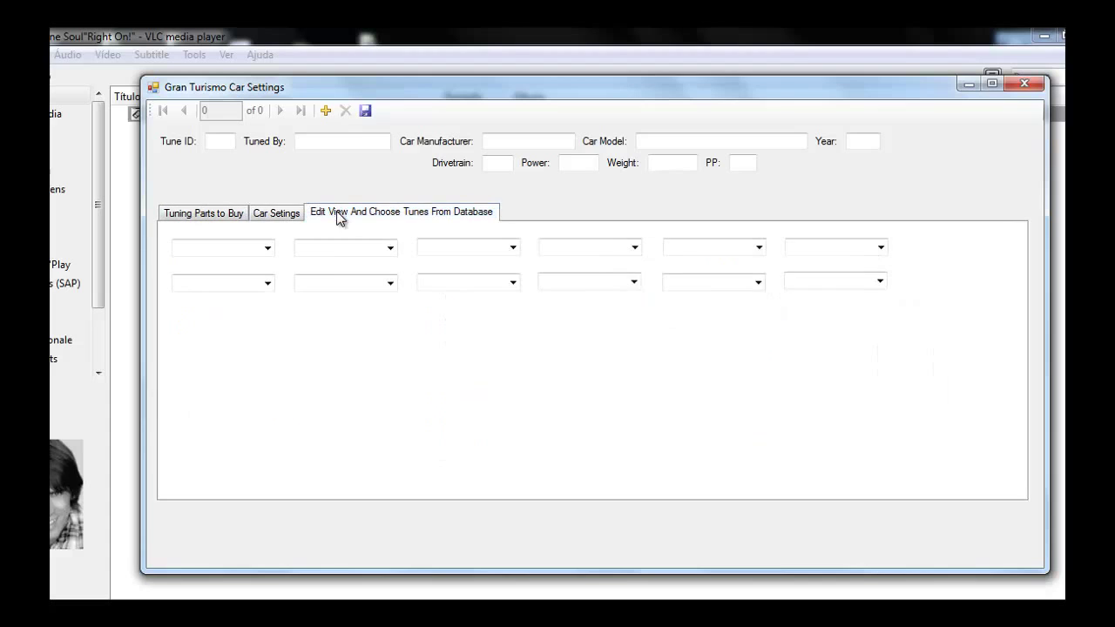
left_click(230, 214)
left_click(278, 216)
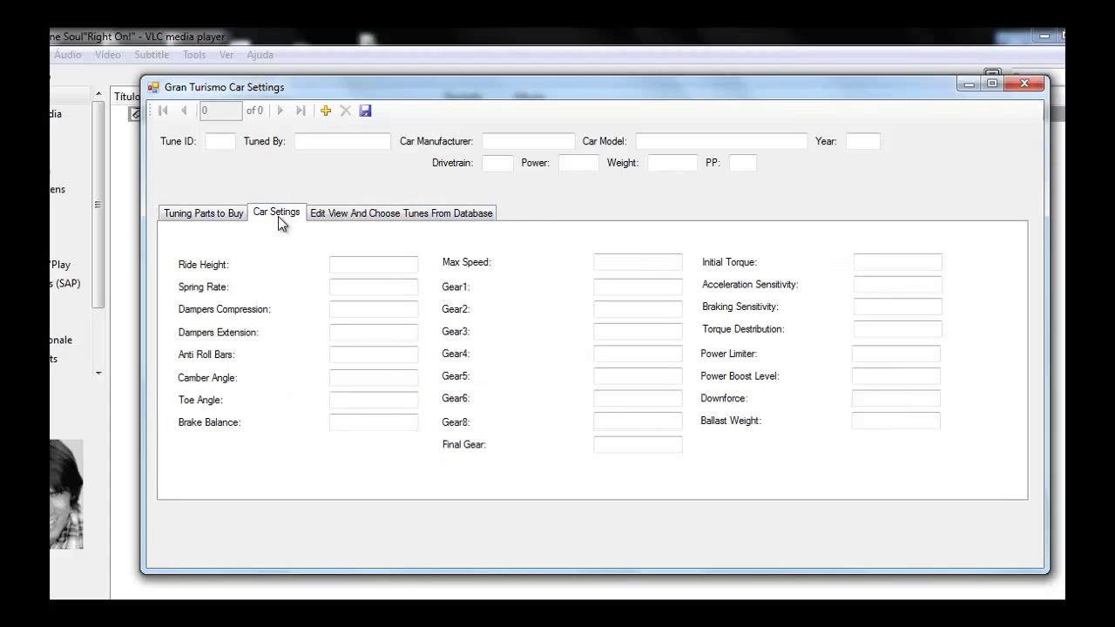
left_click(347, 212)
left_click(215, 214)
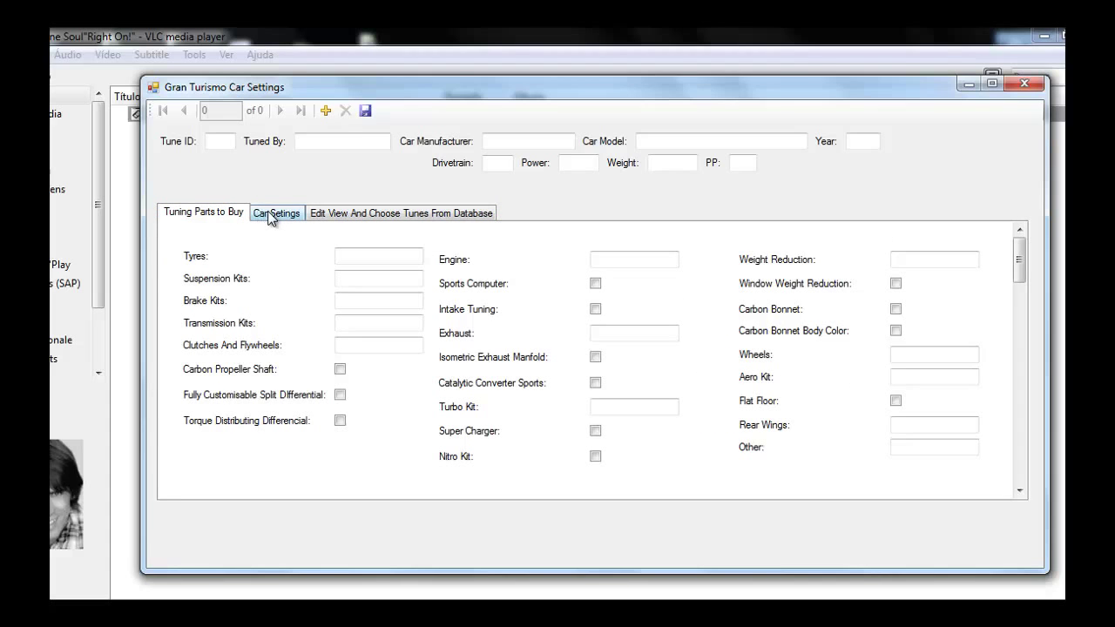
left_click(268, 213)
left_click(334, 210)
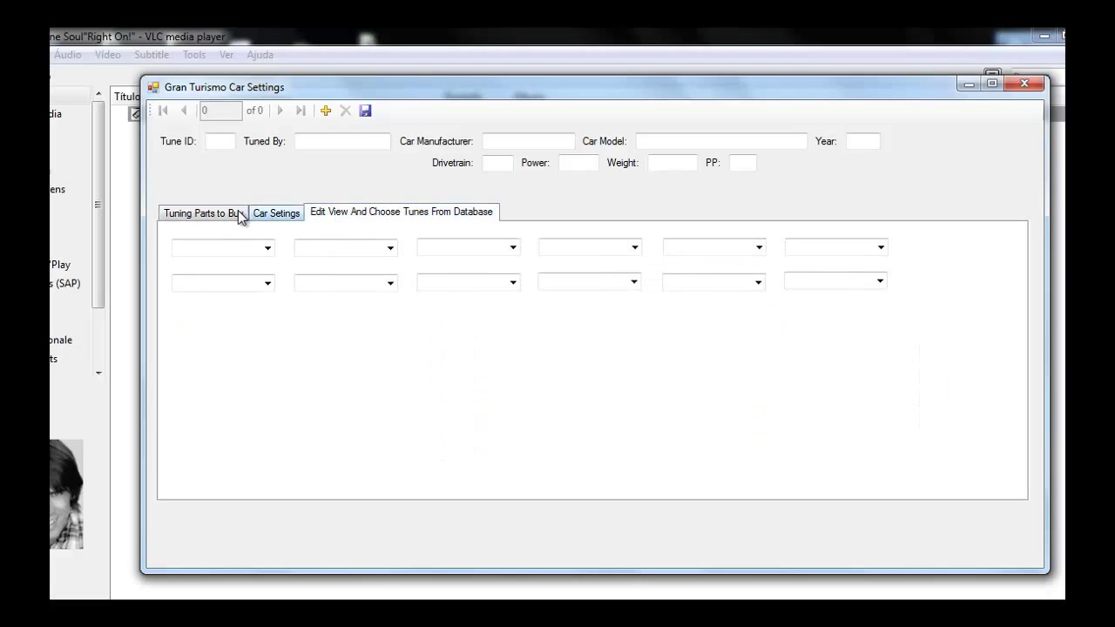
left_click(220, 215)
left_click(270, 216)
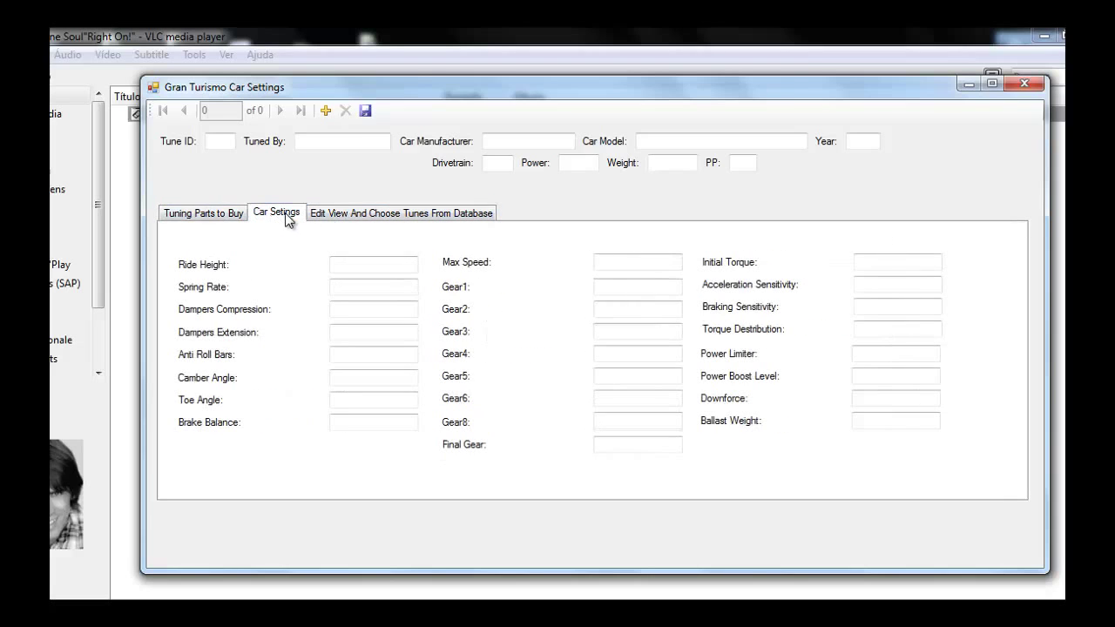
left_click(327, 216)
left_click(277, 209)
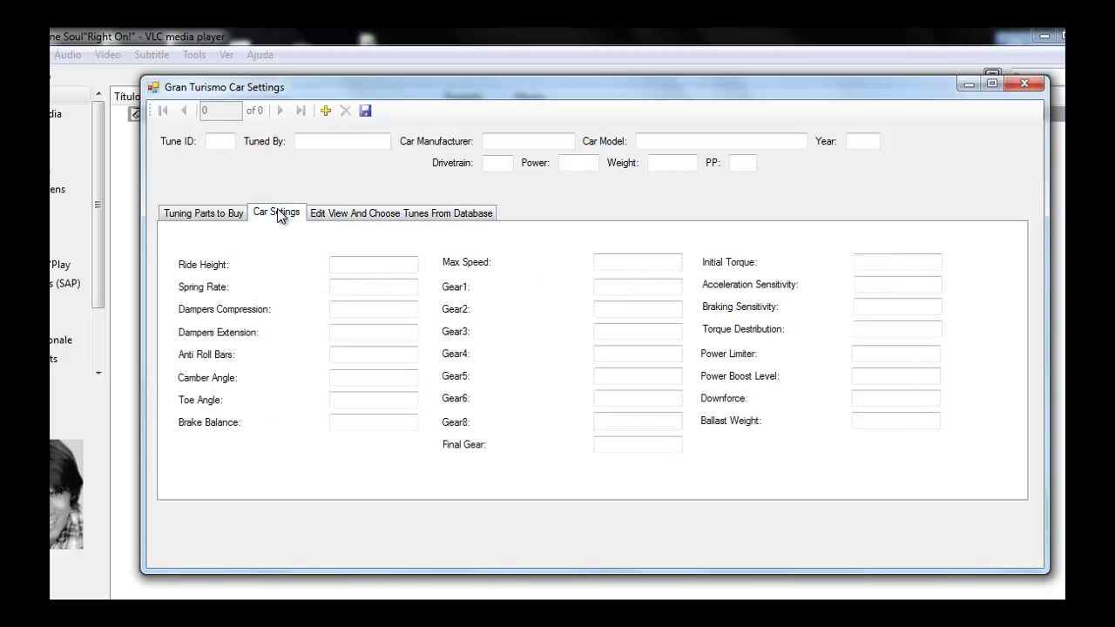
left_click(229, 214)
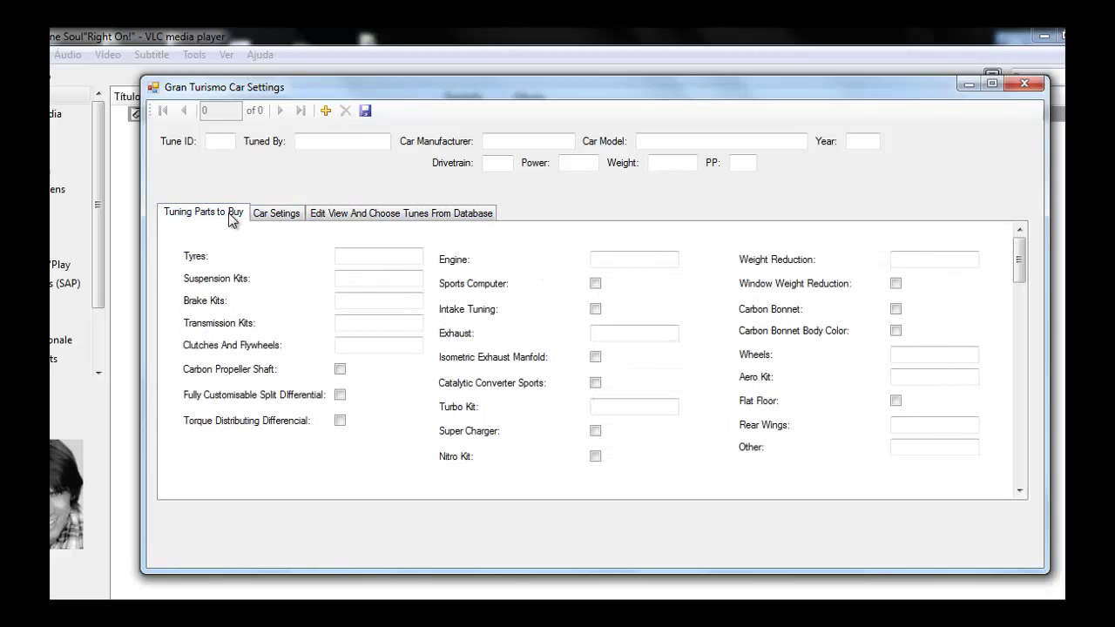
left_click(273, 220)
left_click(330, 211)
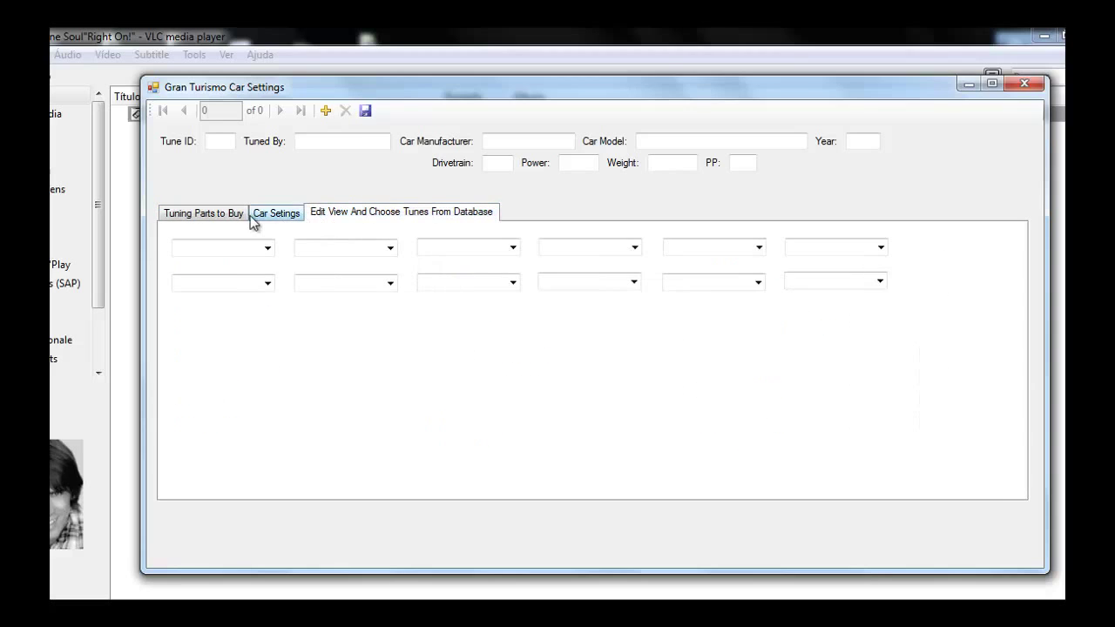
left_click(242, 219)
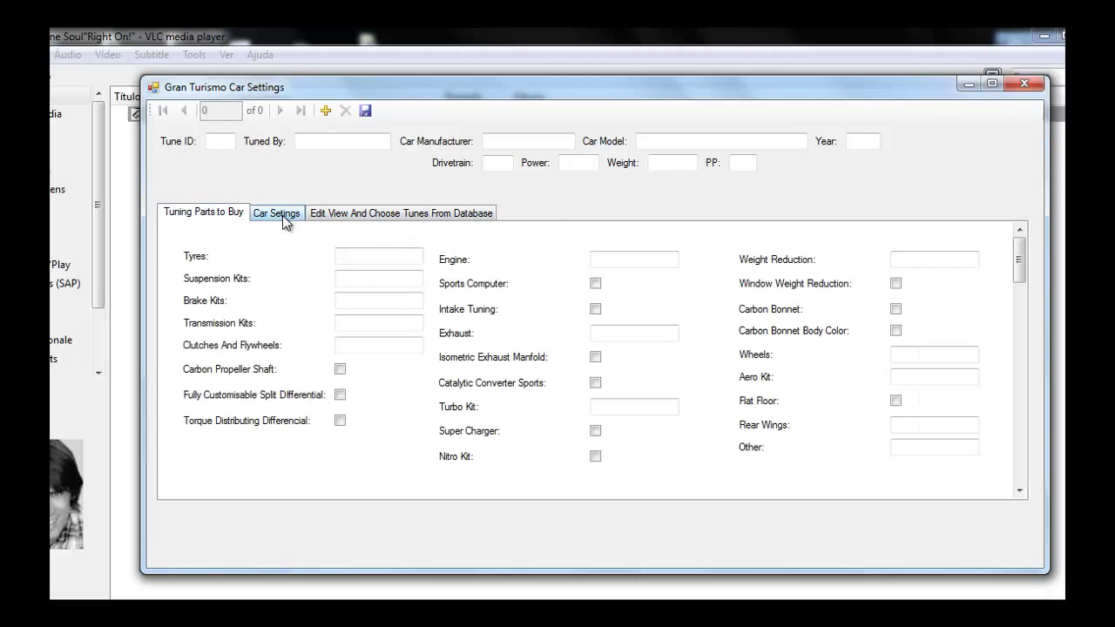
left_click(282, 215)
left_click(344, 211)
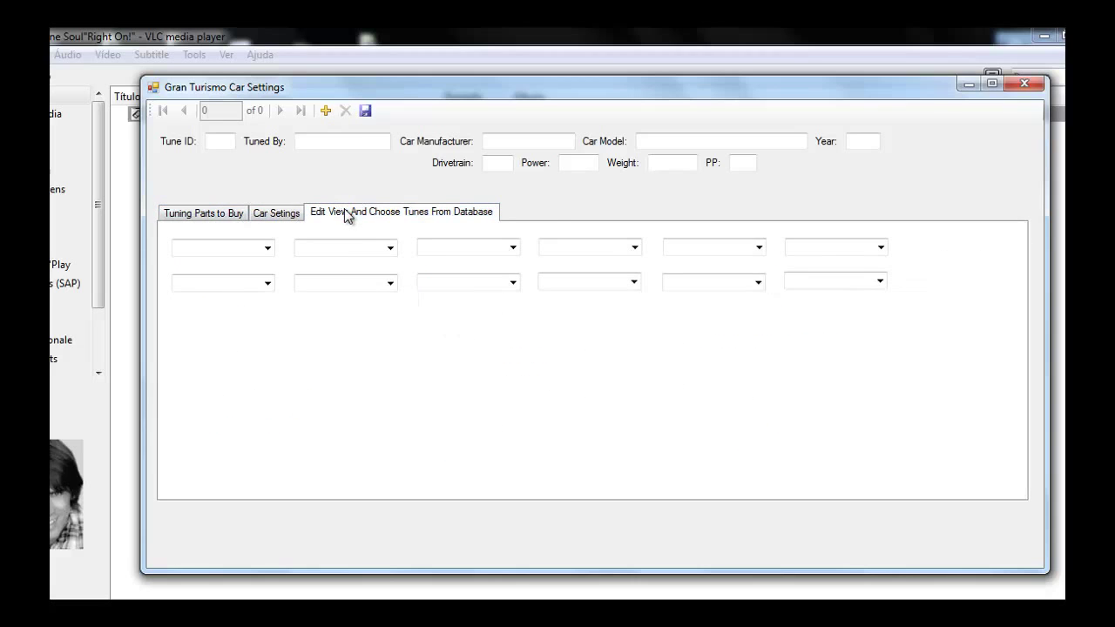
left_click(218, 215)
left_click(265, 216)
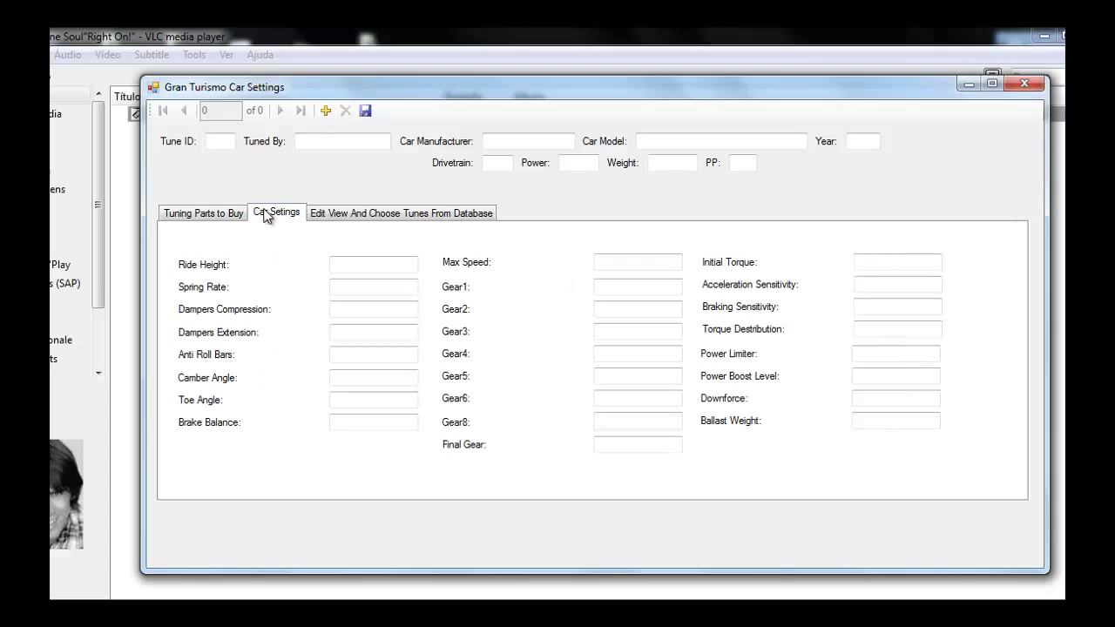
left_click(324, 216)
left_click(283, 215)
left_click(226, 216)
left_click(290, 214)
left_click(377, 219)
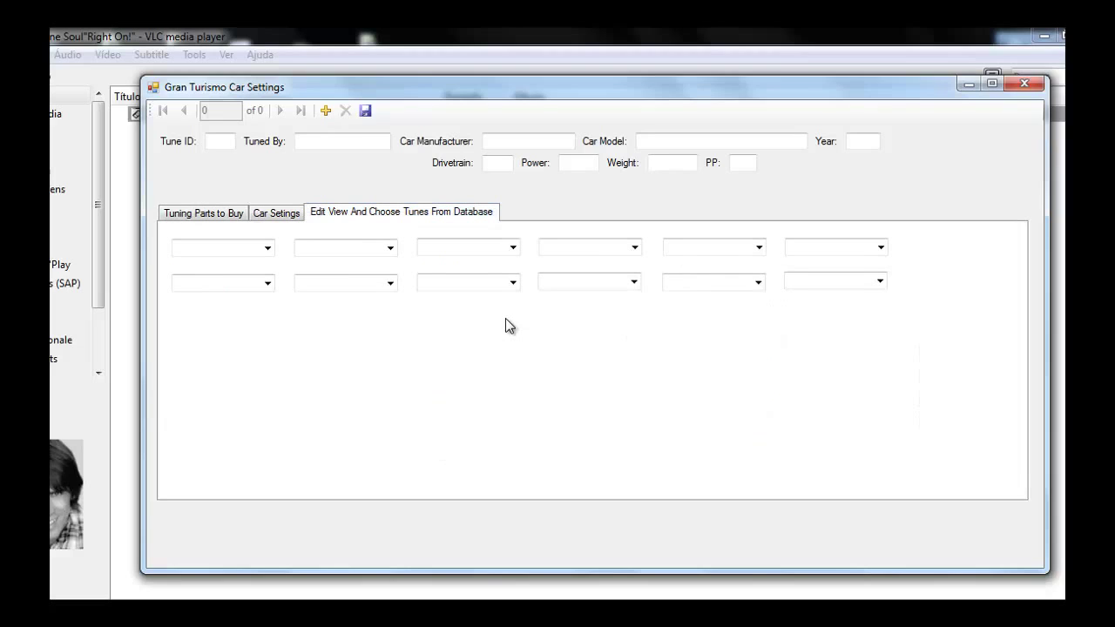